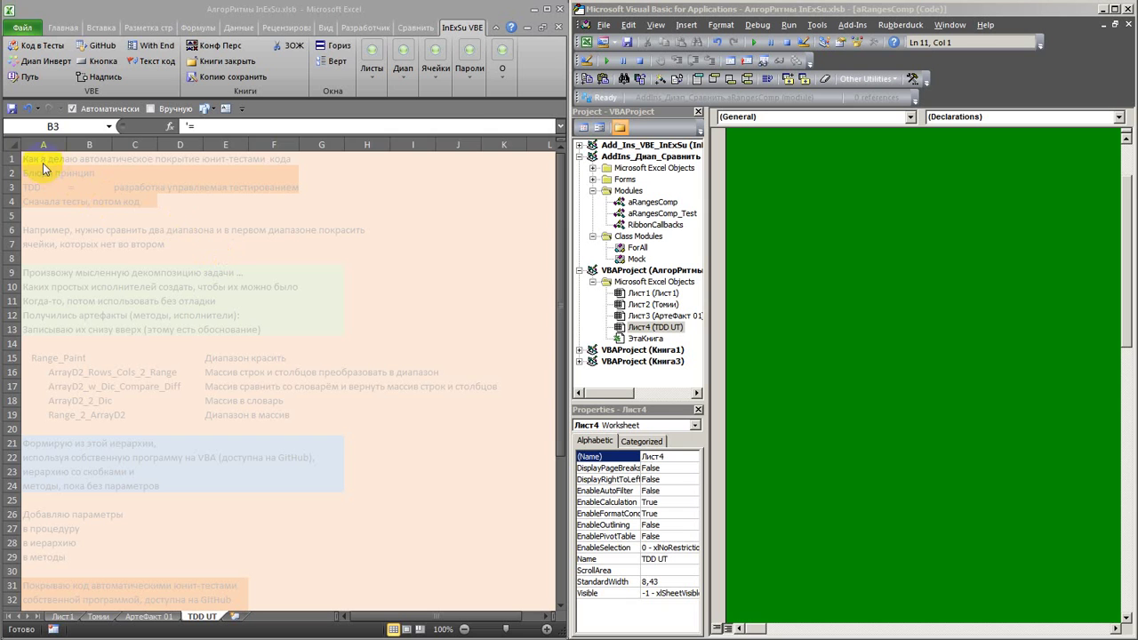
Apply the Automatic (black) font colour to the faded notes in rows 1–4.
drag(11, 158, 11, 195)
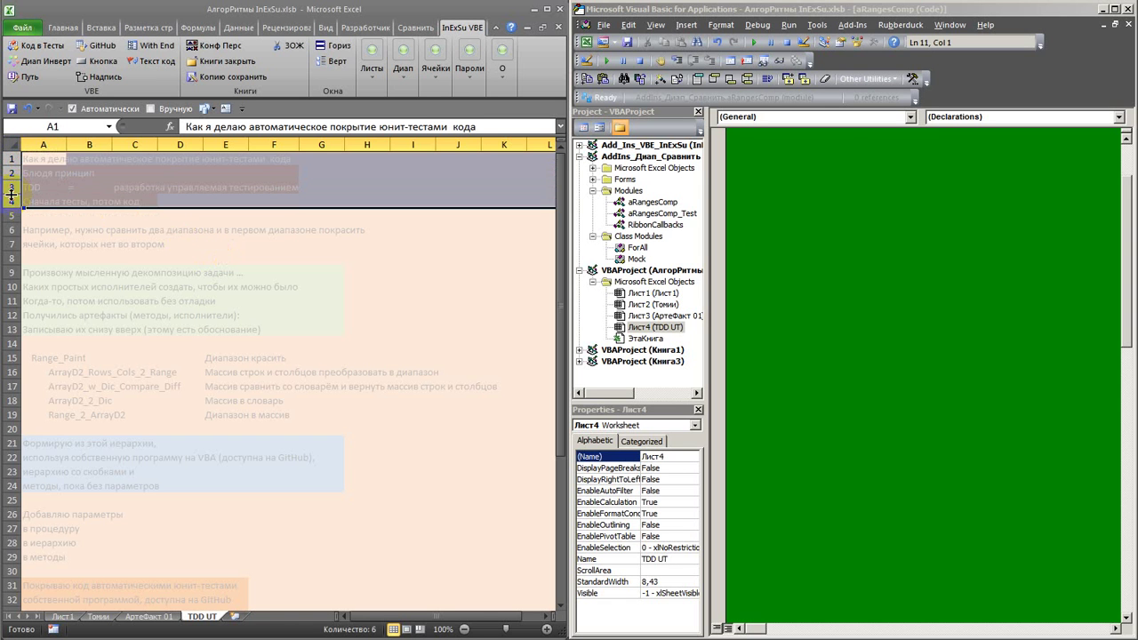
click(61, 29)
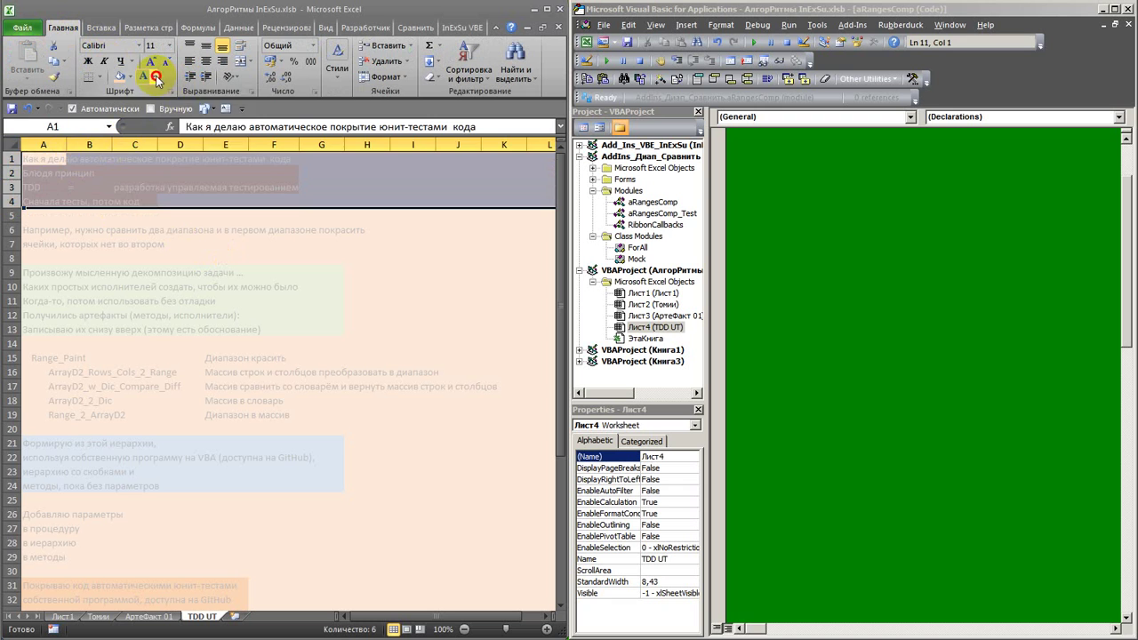
click(156, 80)
click(160, 94)
click(129, 168)
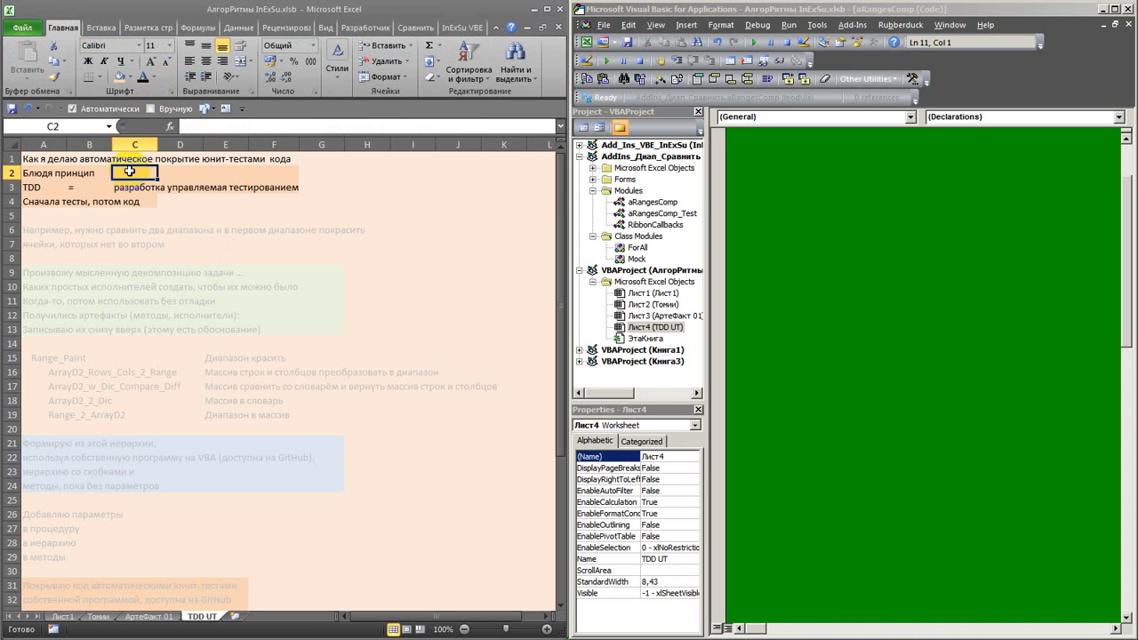
click(218, 201)
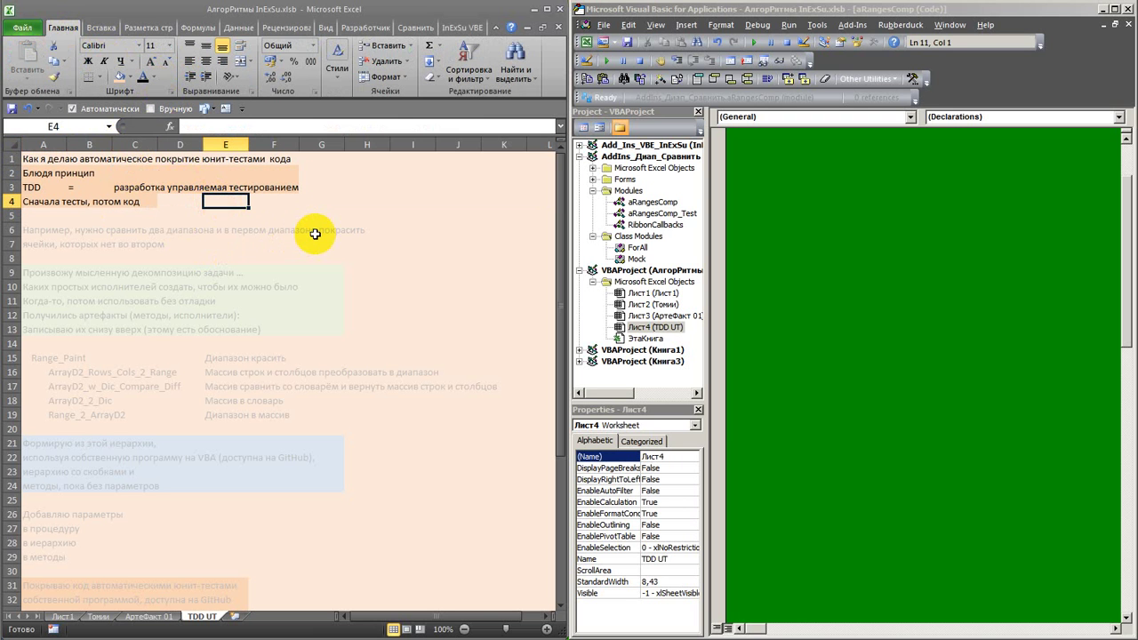
Make the rows 6–7 notes black, then select the faded notes in rows 9–13.
drag(11, 230, 10, 244)
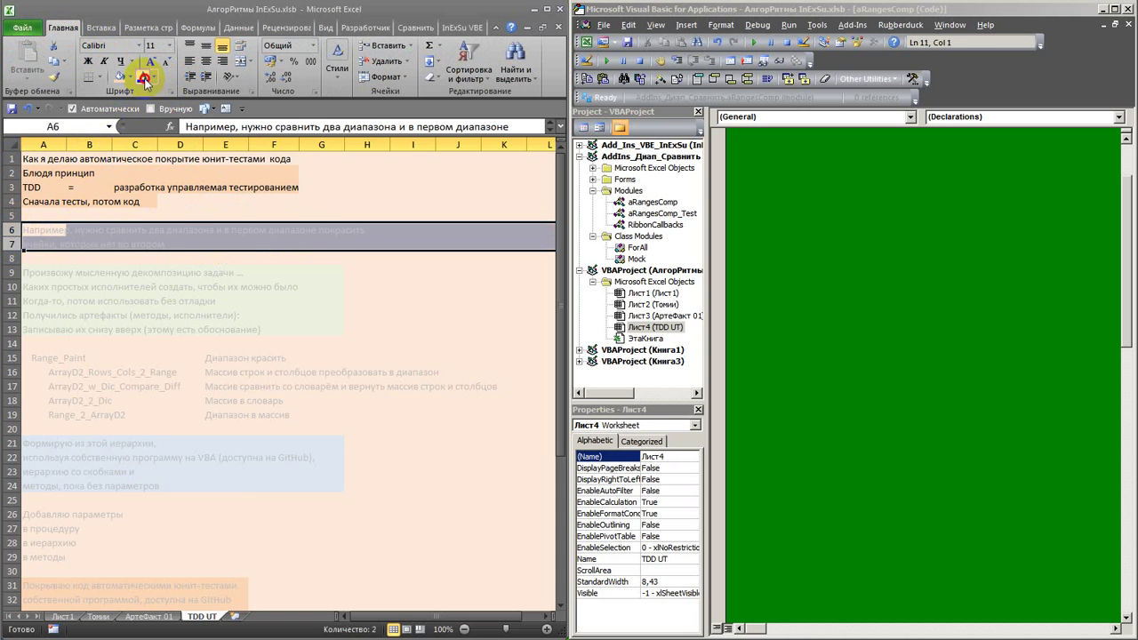
click(144, 78)
click(303, 272)
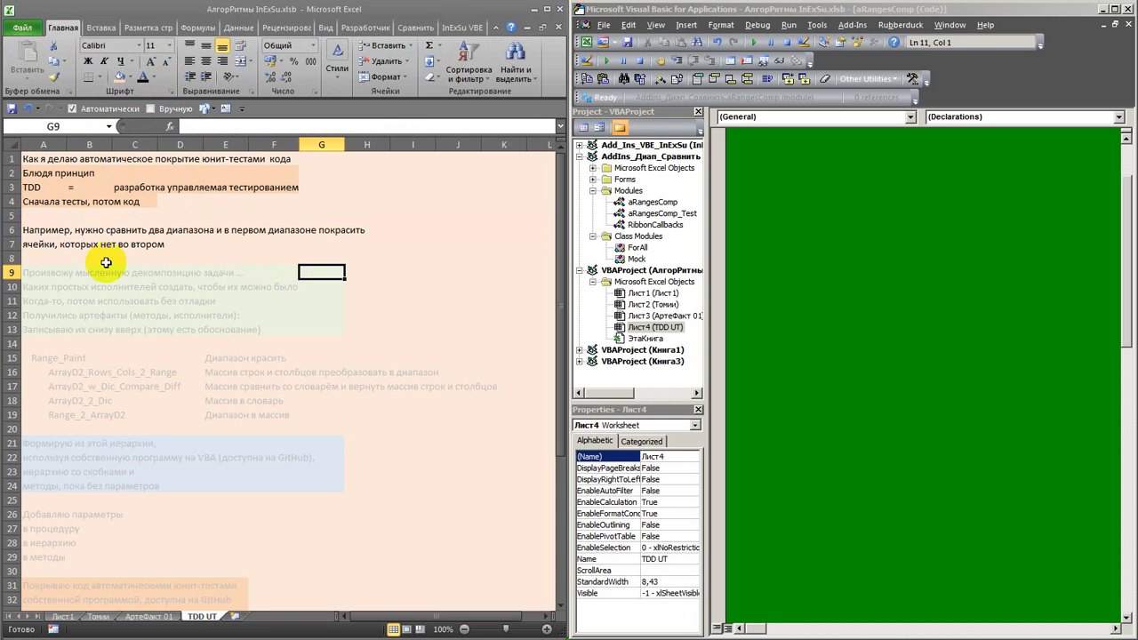
drag(11, 272, 10, 329)
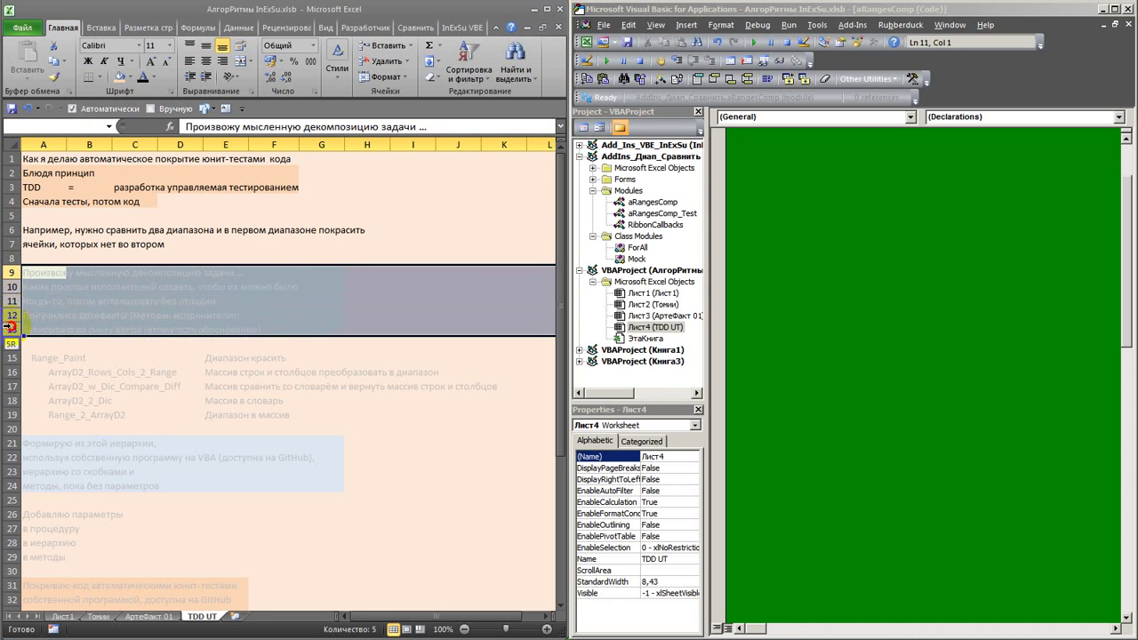
Colour rows 9–13 black and append ??? to the note in A11.
click(157, 80)
click(161, 94)
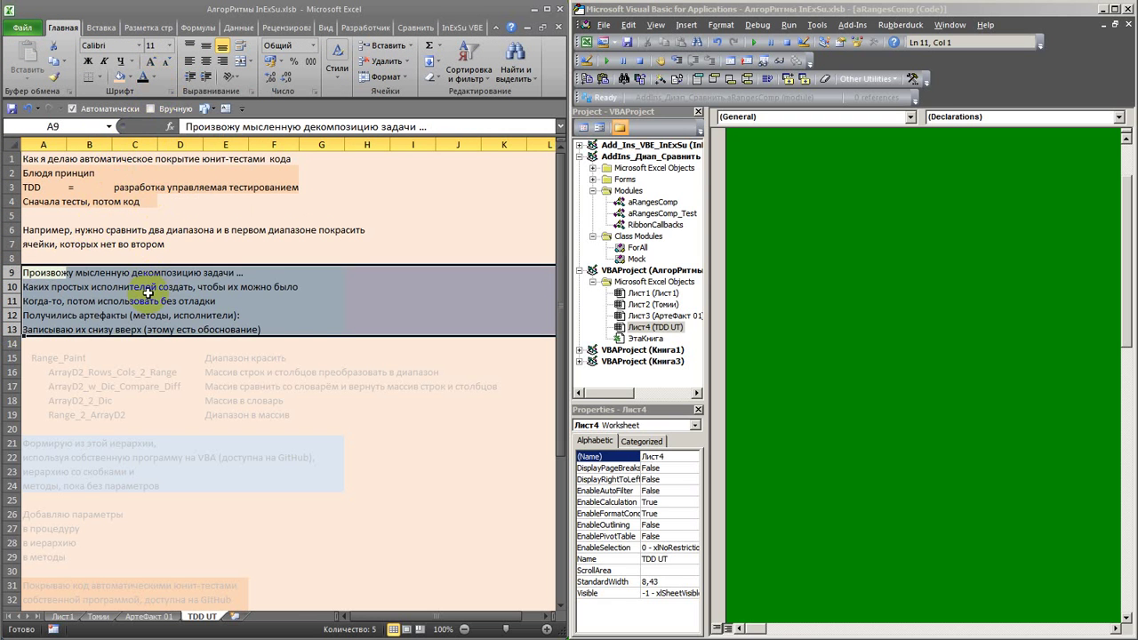
click(308, 344)
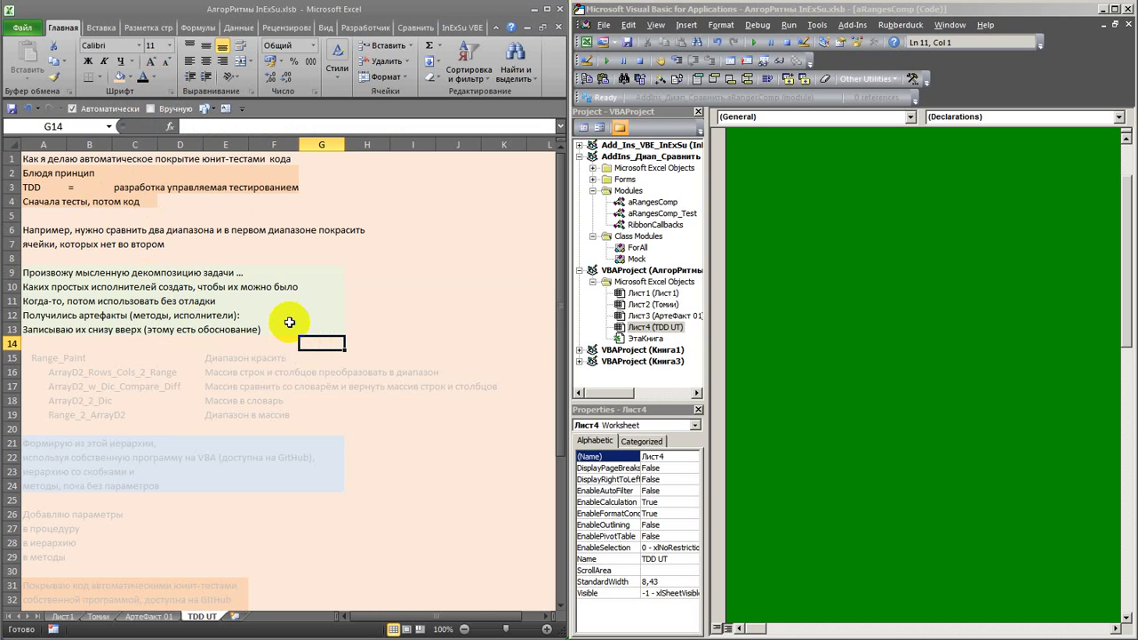
click(33, 300)
click(409, 126)
text(???)
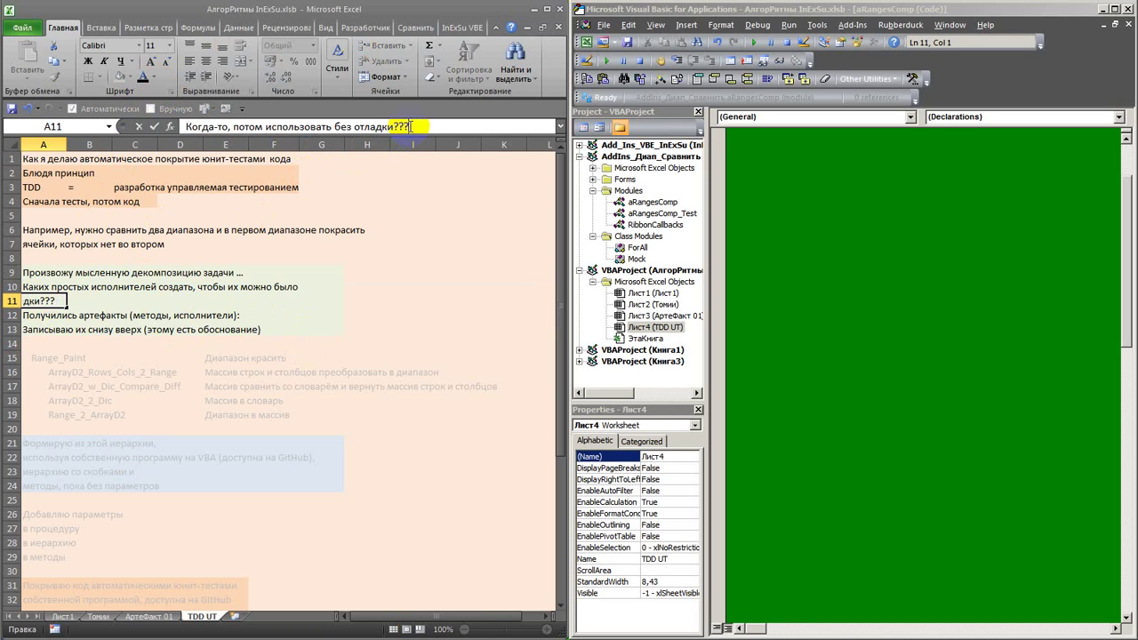
key(Return)
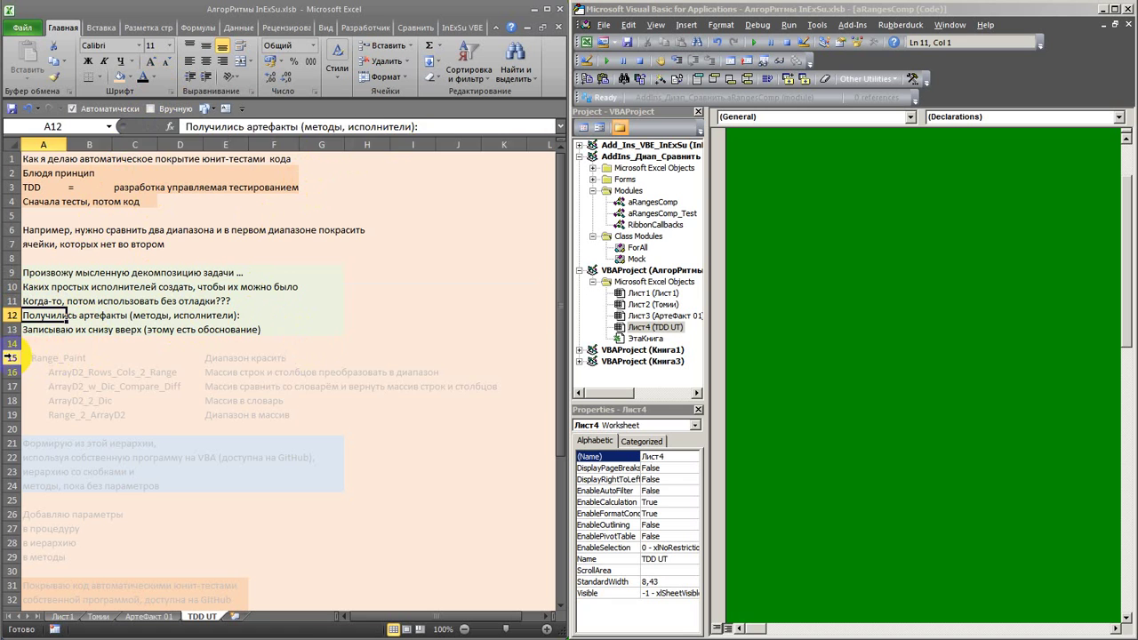
Make the method list in rows 15–19 black, then select the rows 21–24 notes.
drag(11, 356, 11, 414)
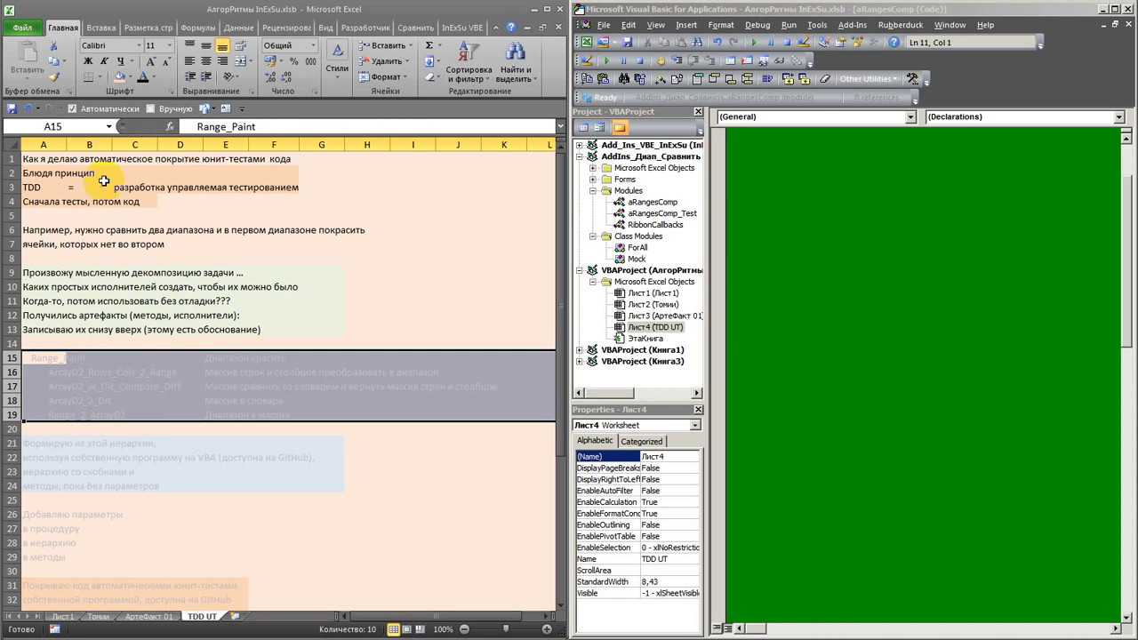
click(150, 78)
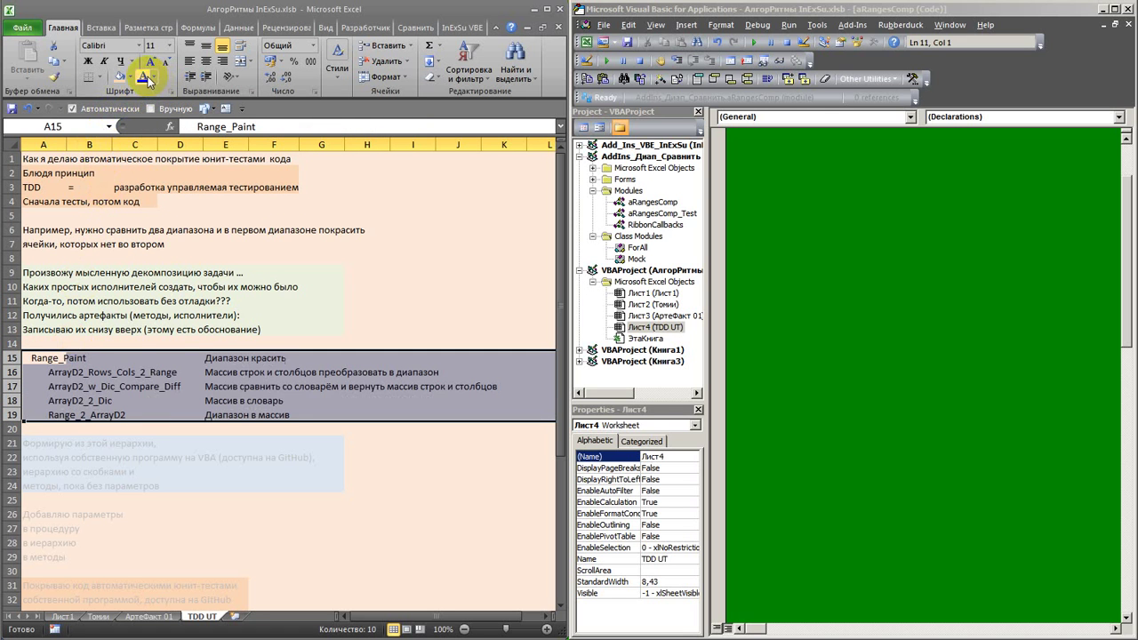
click(222, 357)
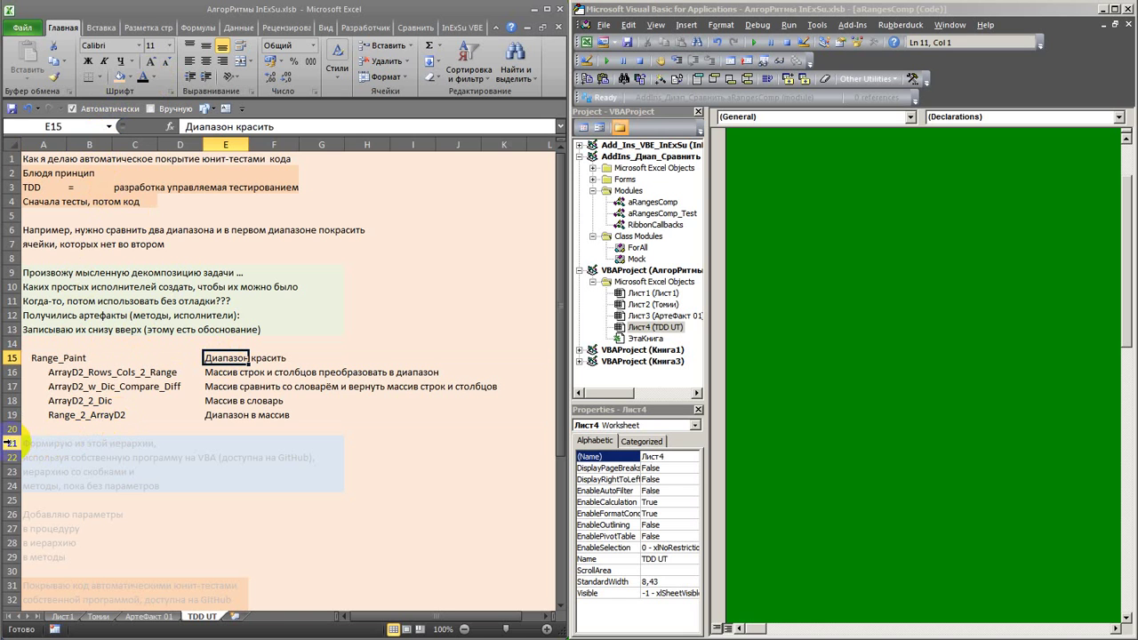
drag(9, 442, 11, 485)
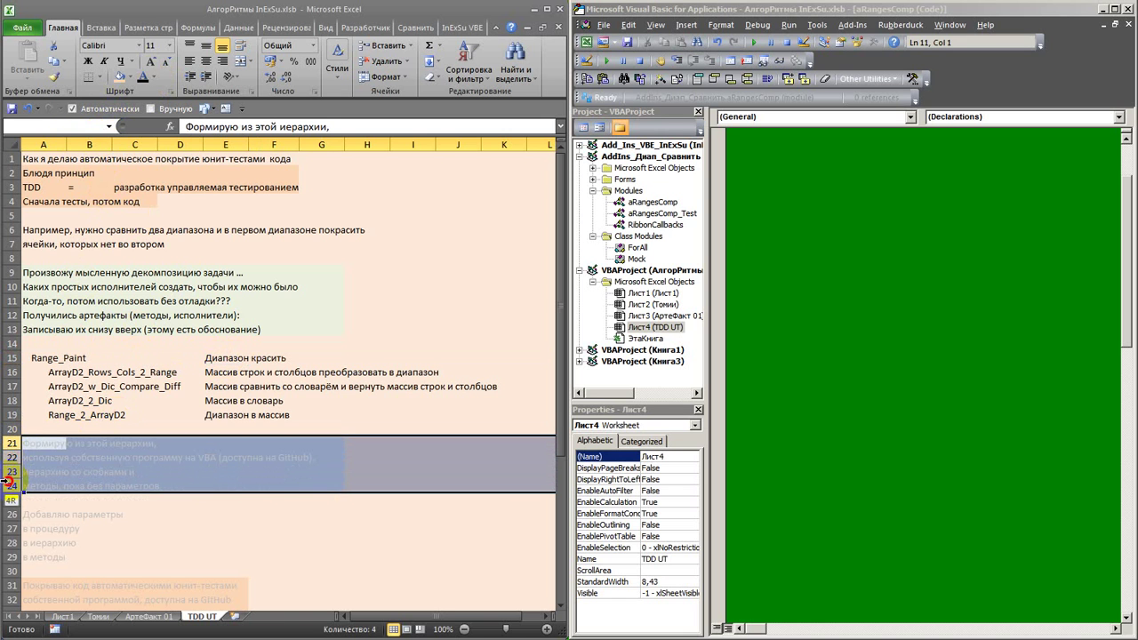
Colour rows 21–24 black and copy the method names in A15:A19 with Копировать.
click(142, 77)
drag(38, 358, 64, 415)
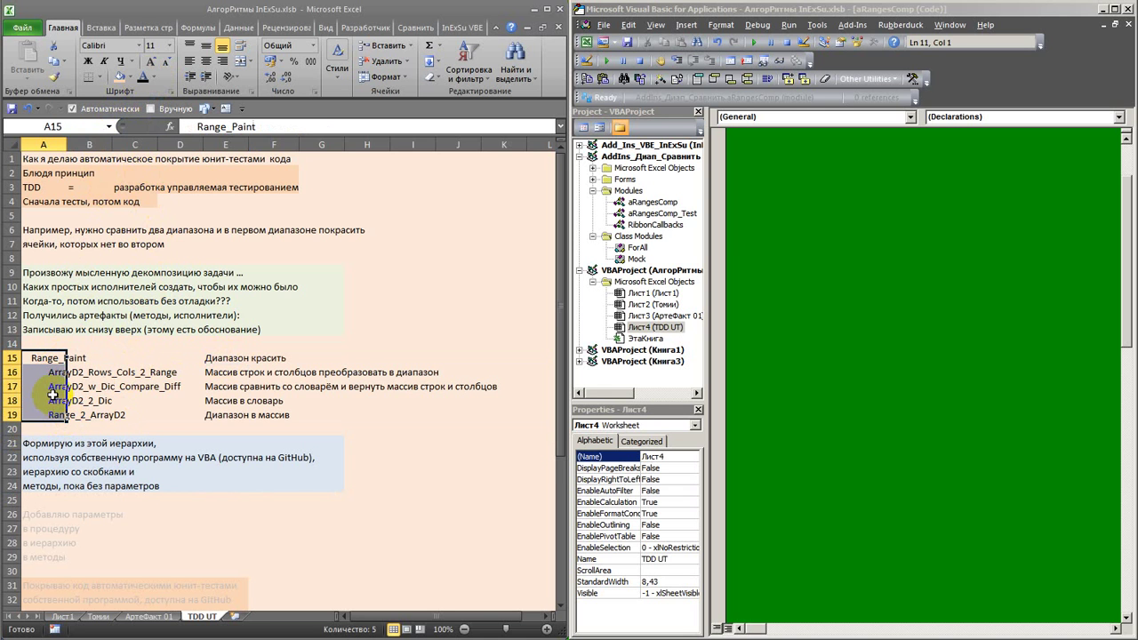
right_click(52, 396)
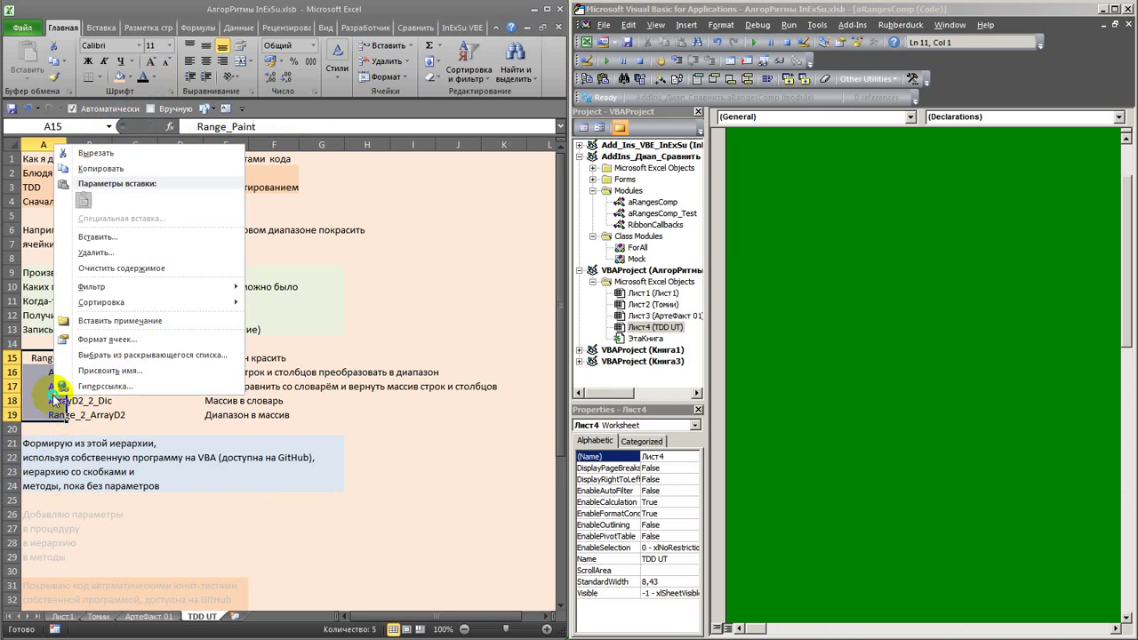
click(113, 171)
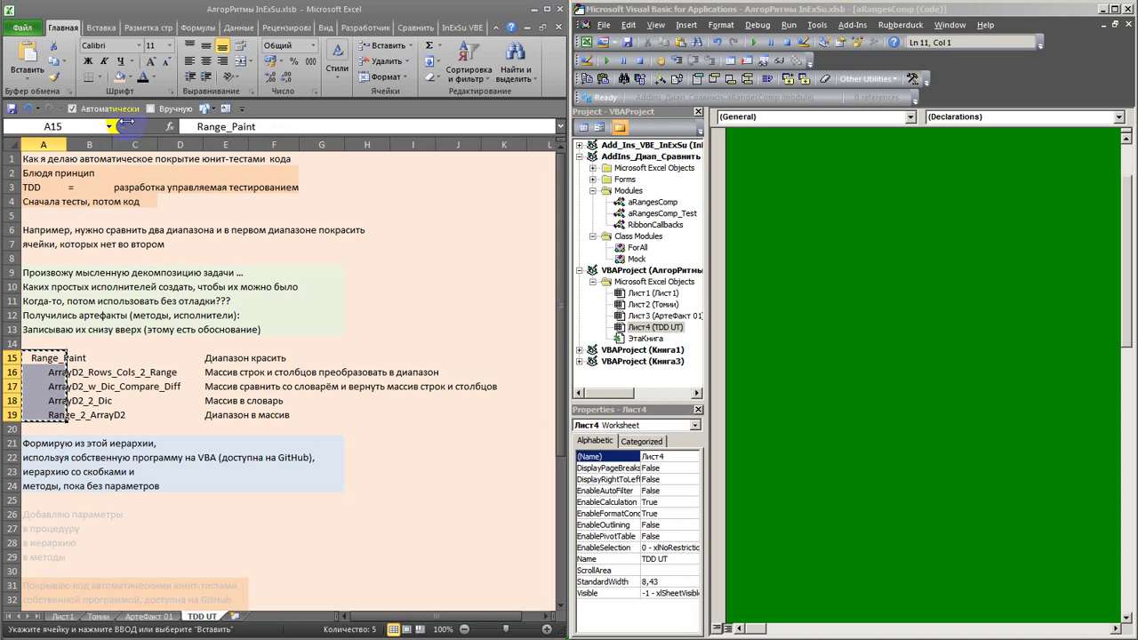
click(463, 29)
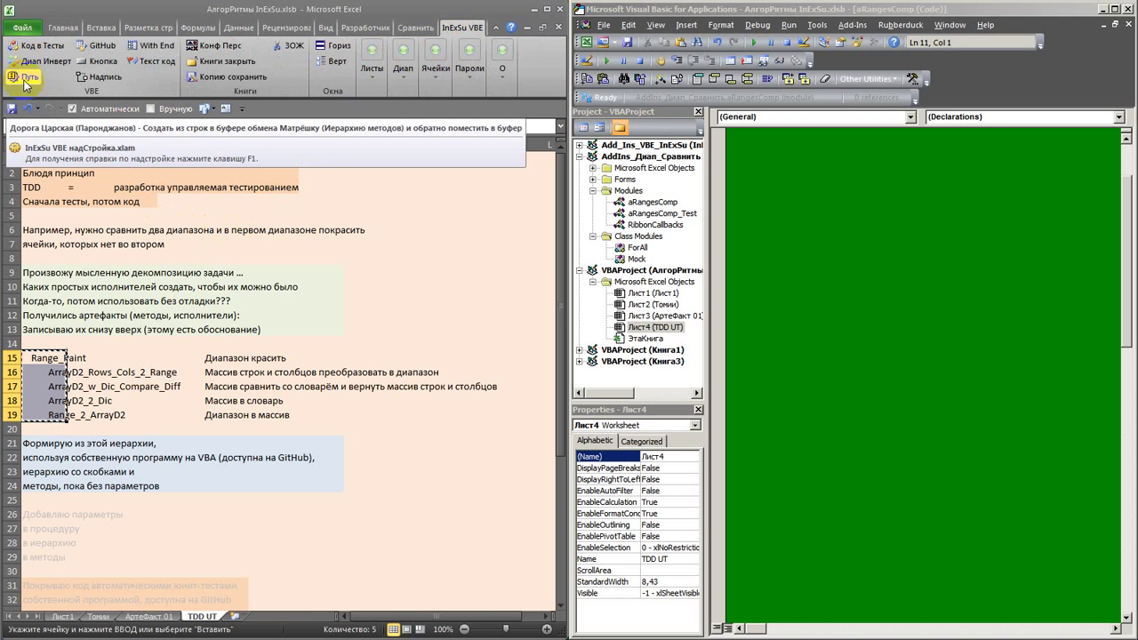
Build the nested method hierarchy with Путь and paste it into aRangesComp below the declarations.
click(25, 79)
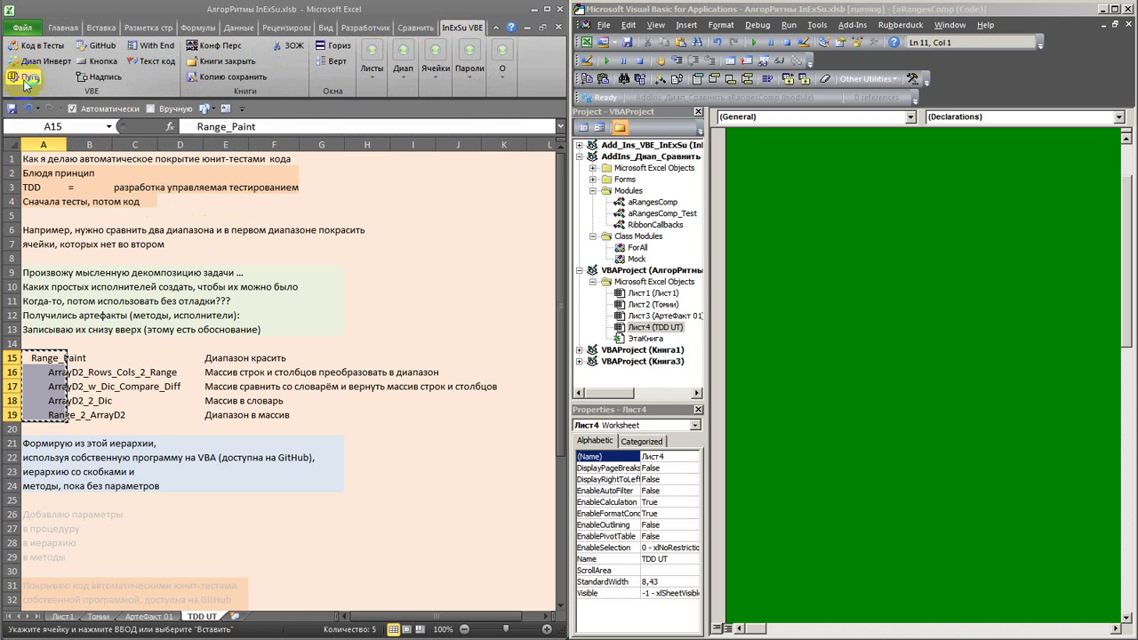
click(582, 363)
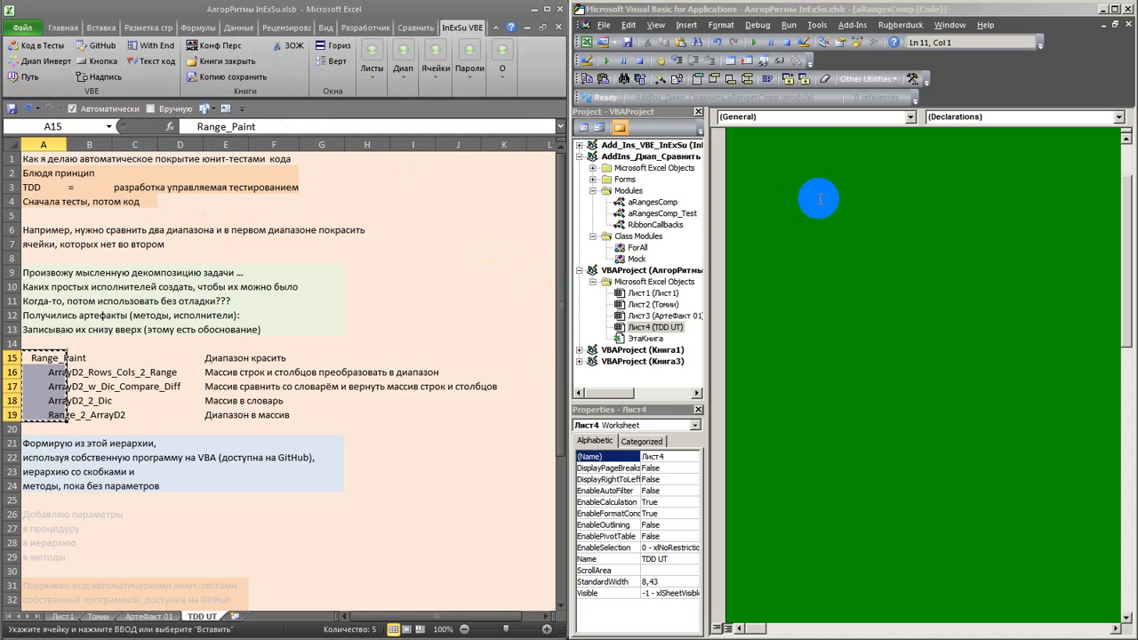
click(795, 168)
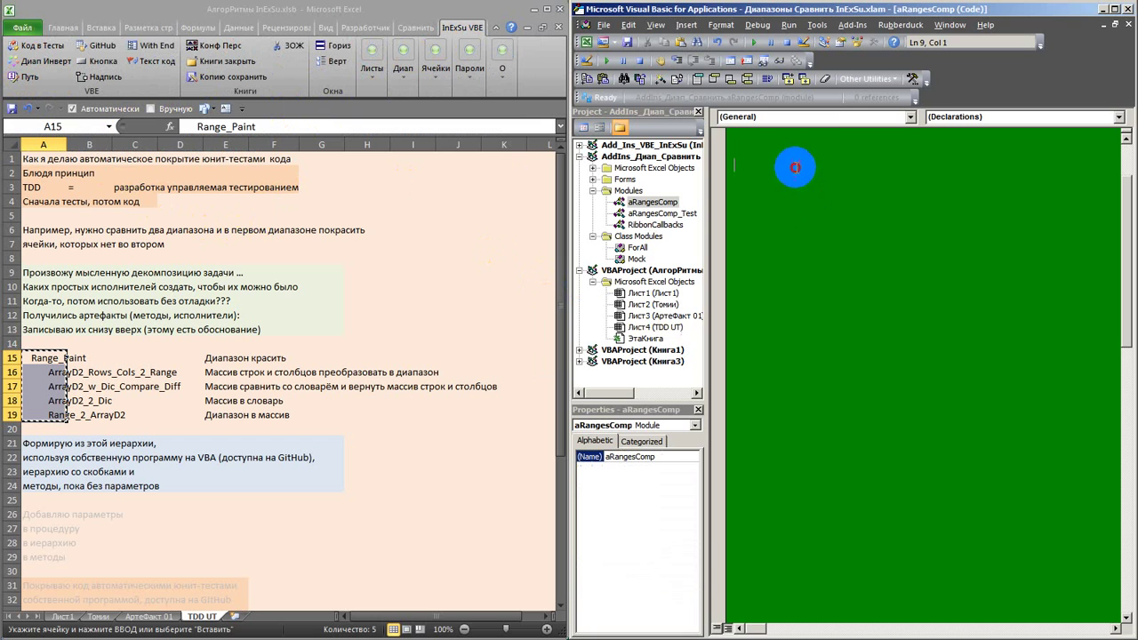
click(749, 241)
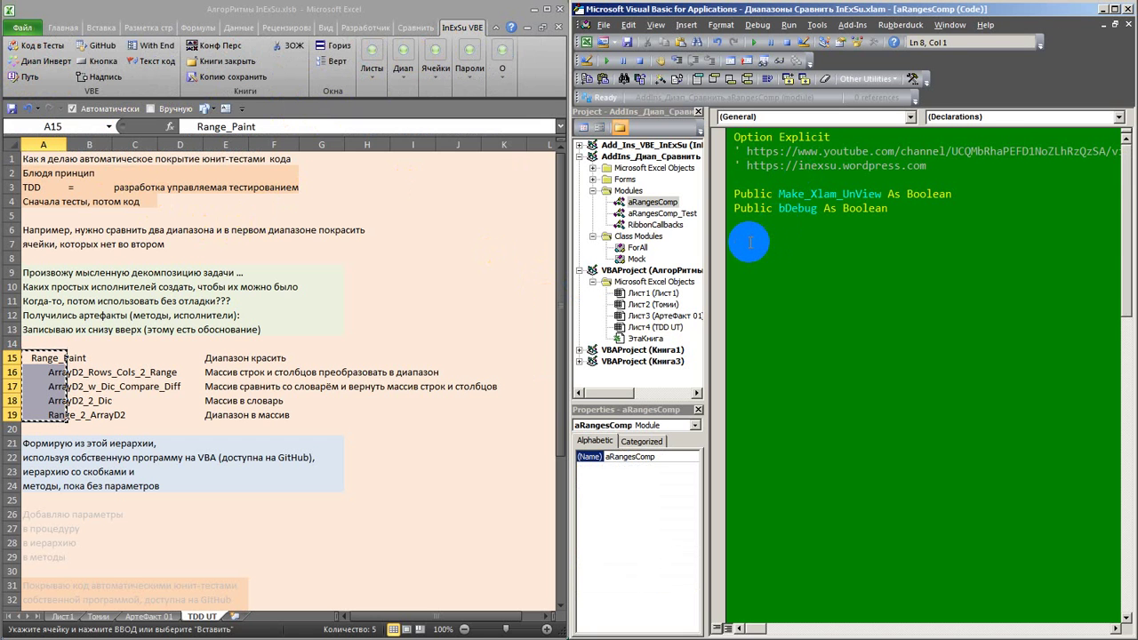
key(ctrl+v)
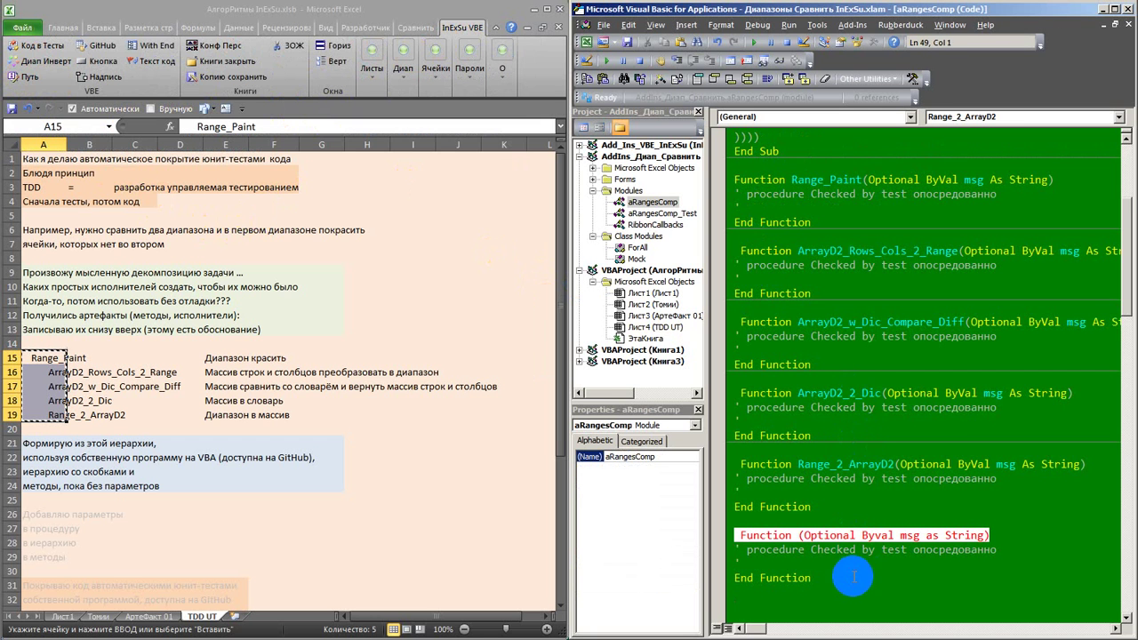
Remove the empty nameless Function stub, then select the rows 26–29 notes.
drag(853, 577, 734, 521)
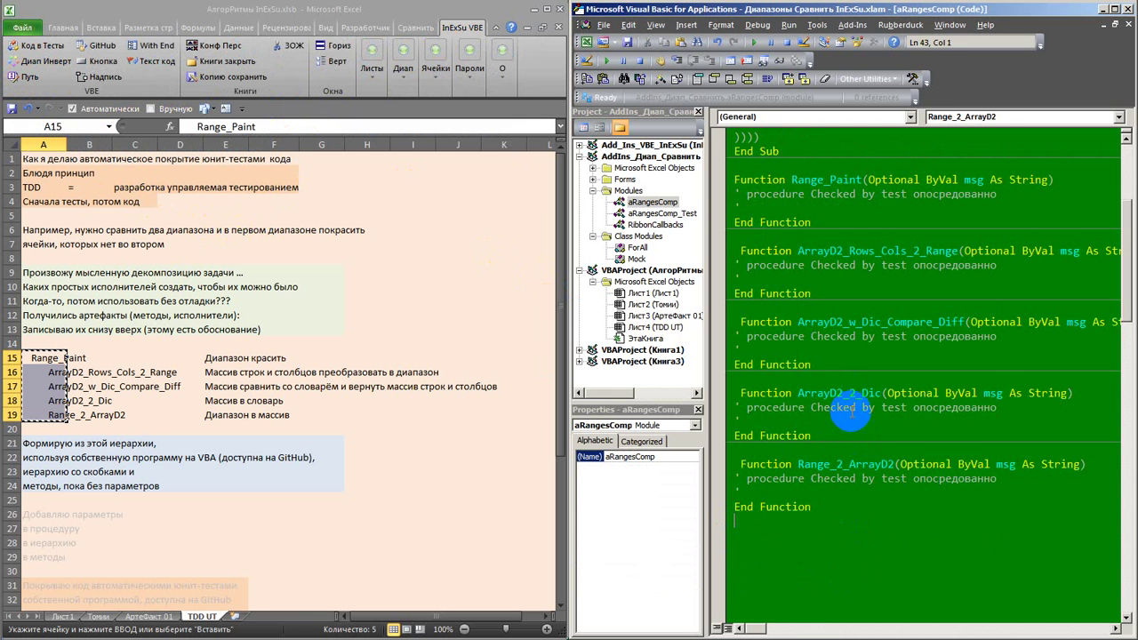
scroll(852, 409, up, 2)
scroll(852, 409, up, 3)
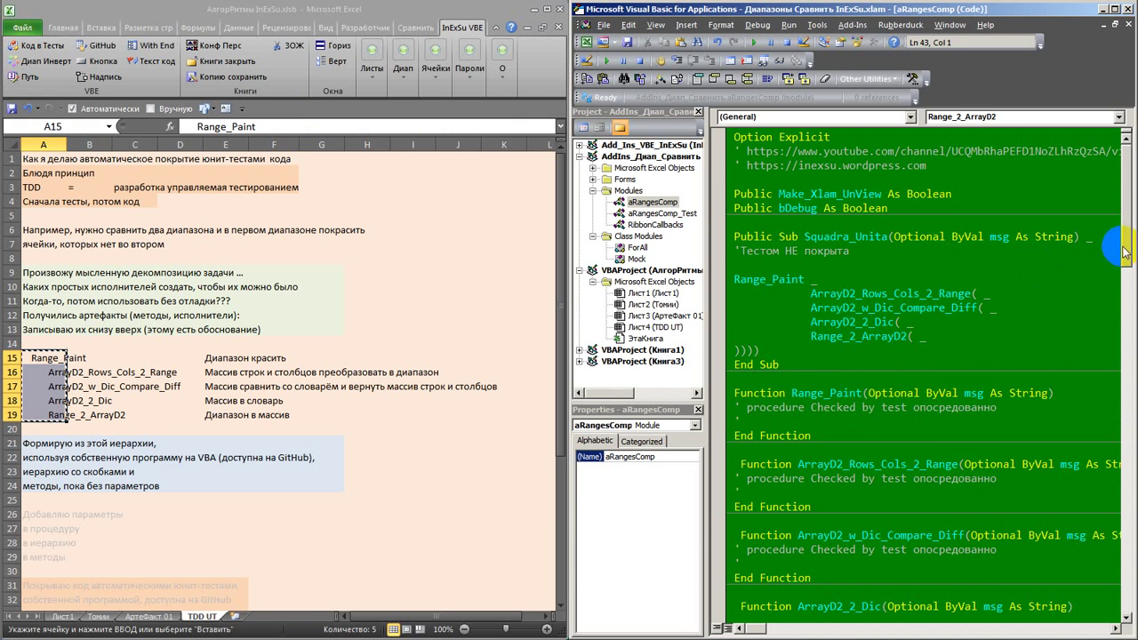
drag(1126, 256, 1127, 299)
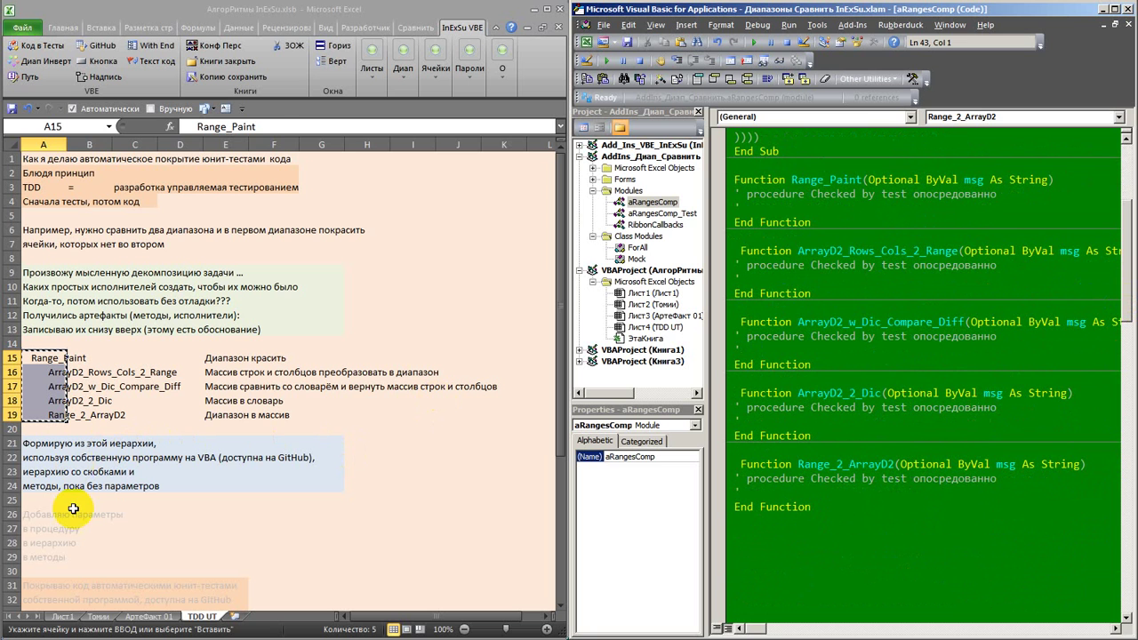
drag(43, 515, 42, 553)
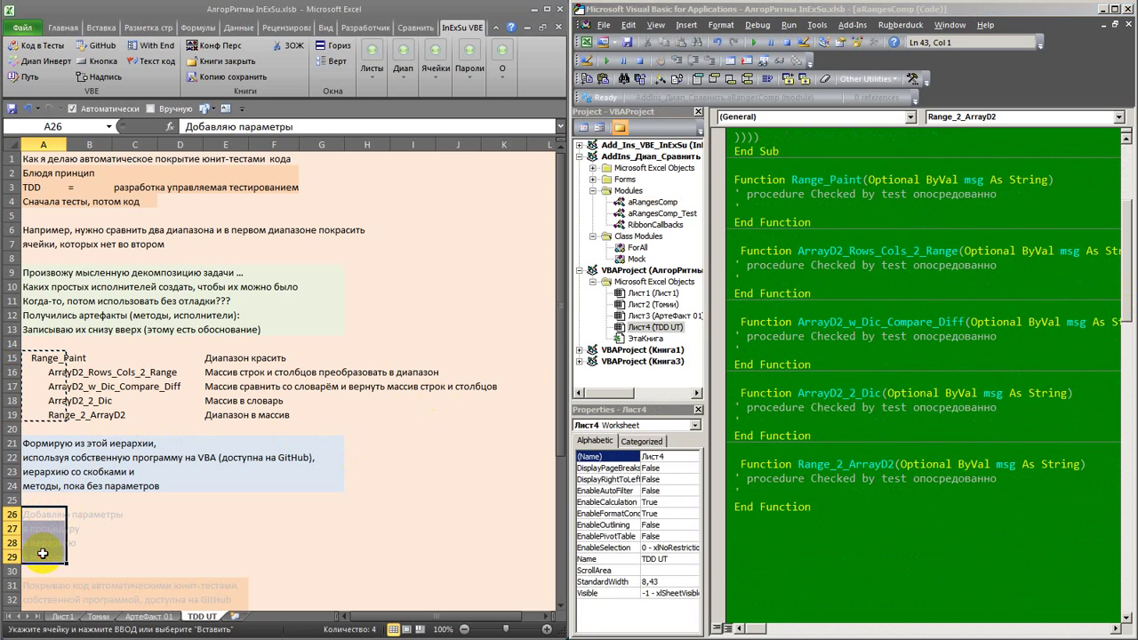
Make the notes in rows 26–29 black.
click(67, 28)
click(141, 77)
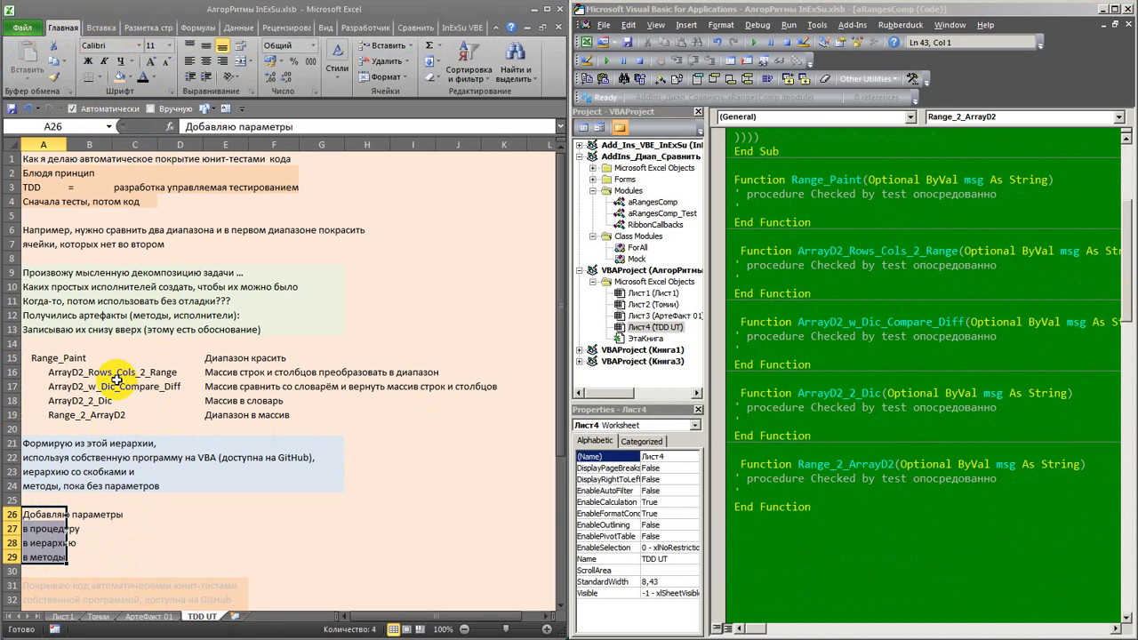
scroll(116, 379, down, 1)
scroll(117, 379, down, 2)
scroll(116, 376, down, 2)
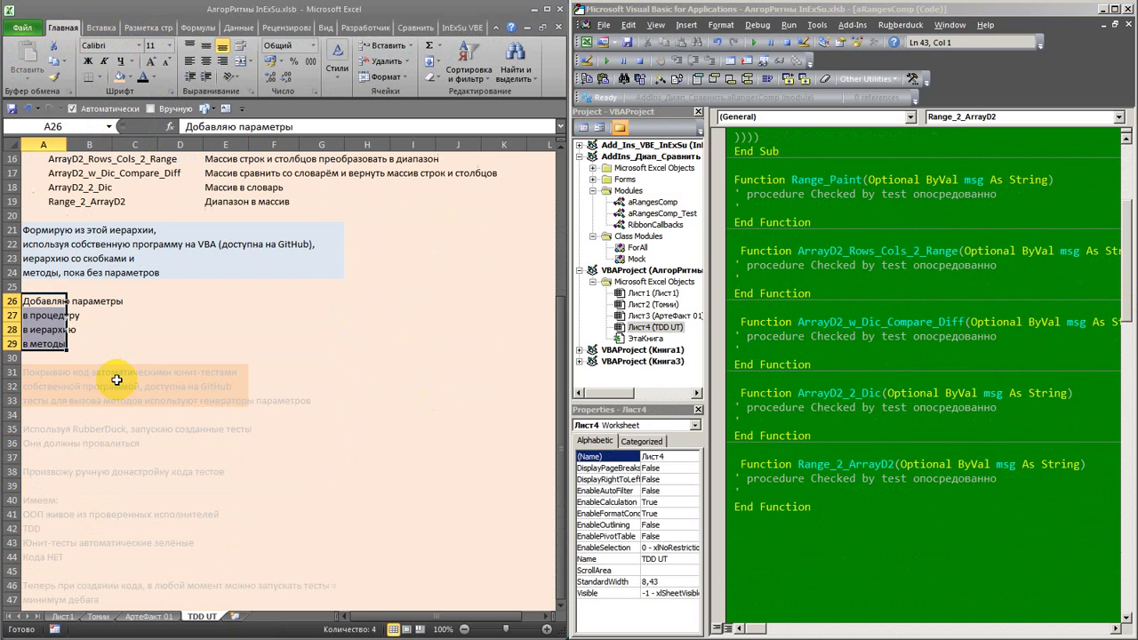
Delete Squadra_Unita and the parameterless placeholder function stubs from aRangesComp.
click(806, 522)
scroll(806, 522, down, 4)
scroll(806, 522, down, 3)
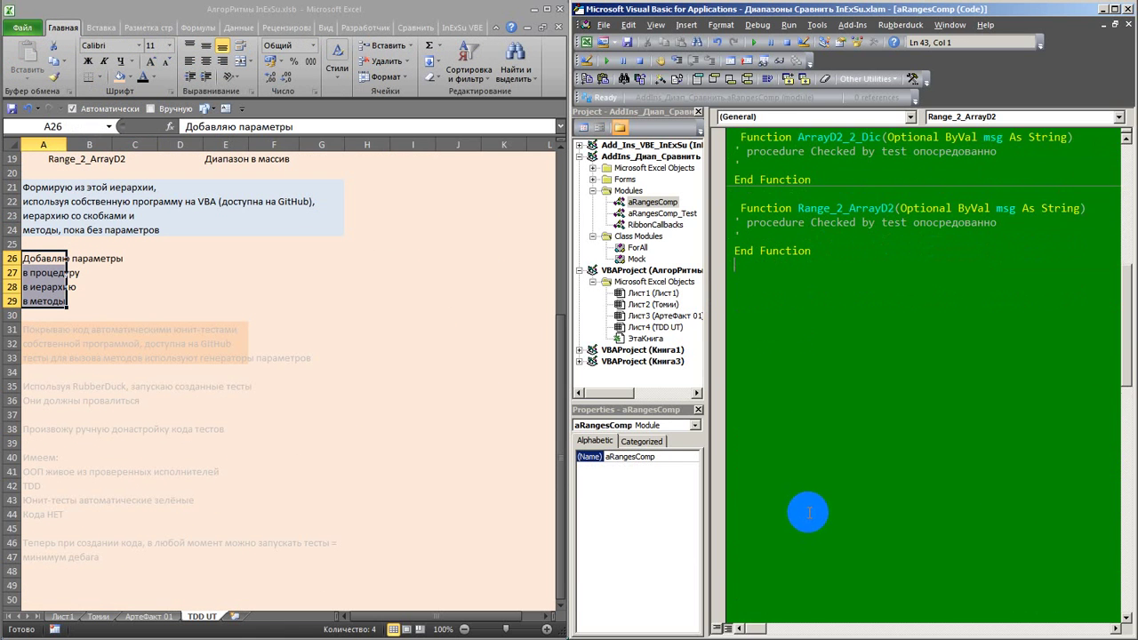
scroll(800, 507, up, 7)
scroll(808, 489, up, 5)
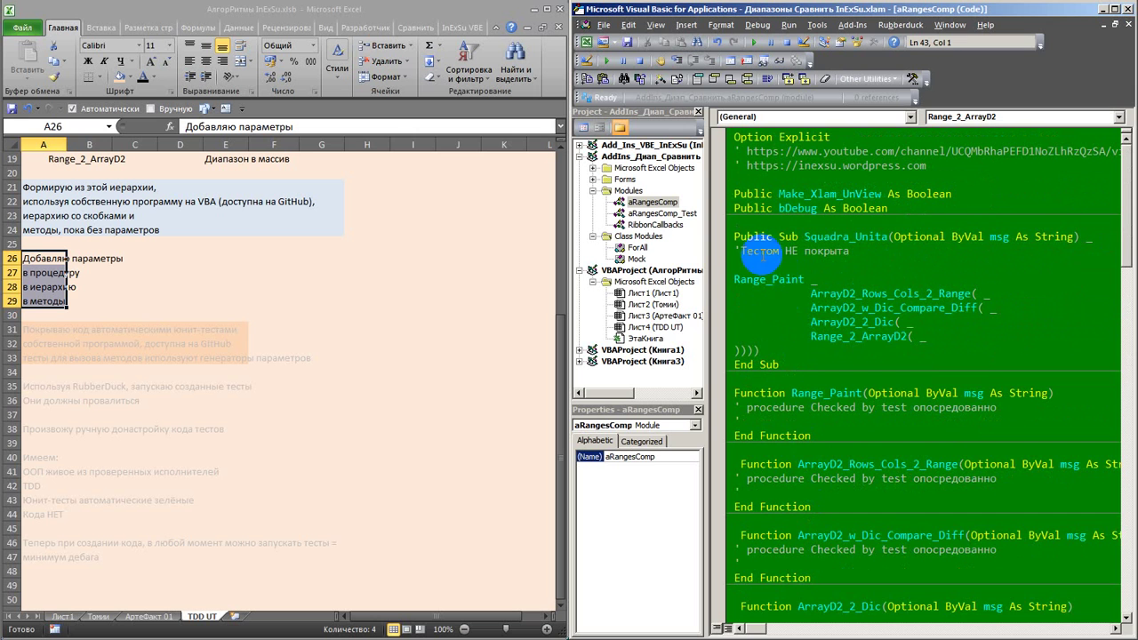
shift+click(735, 237)
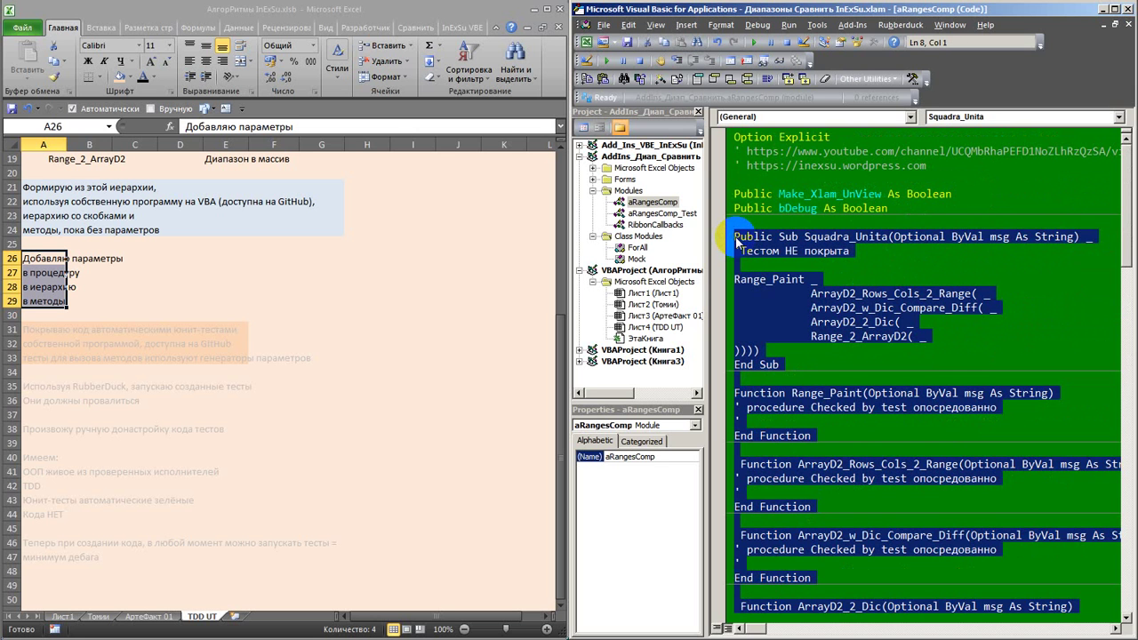
key(Delete)
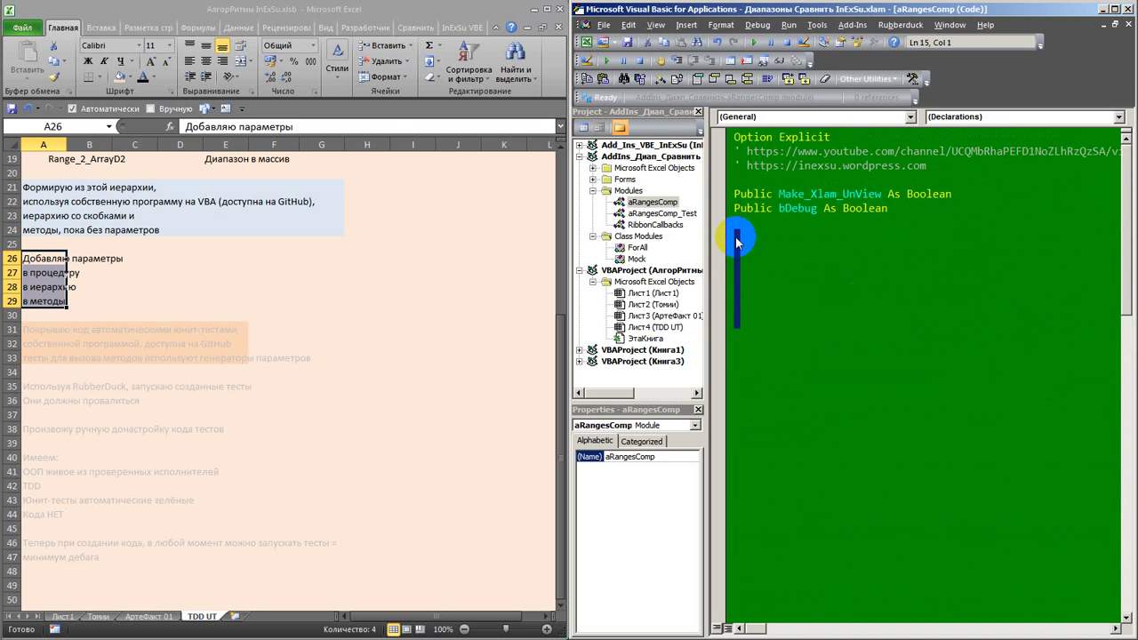
key(Delete)
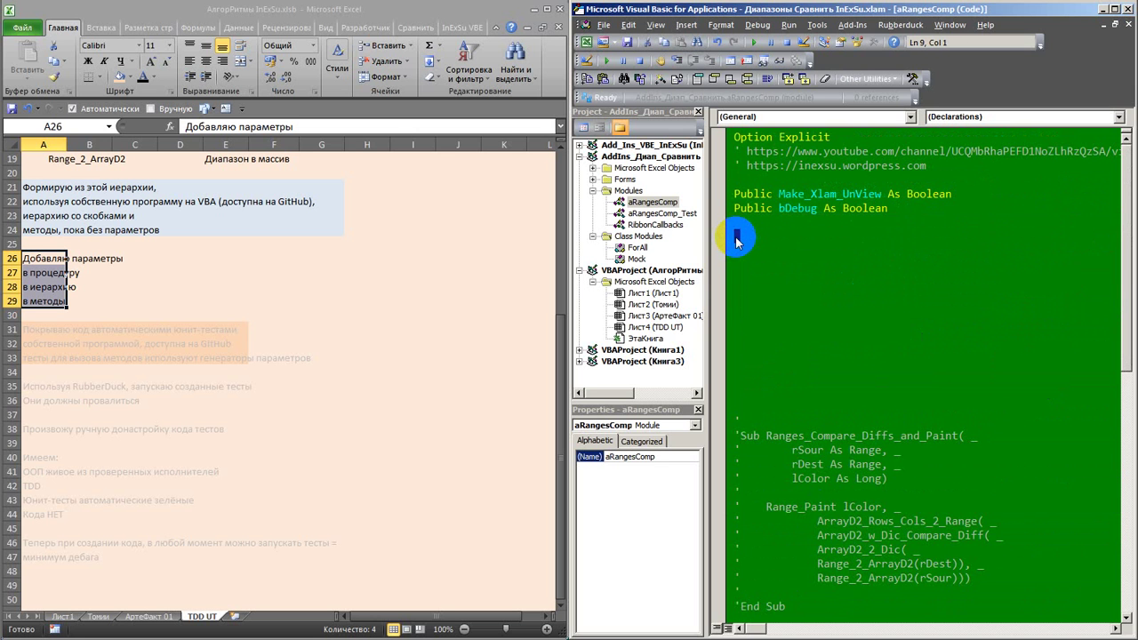
key(Delete)
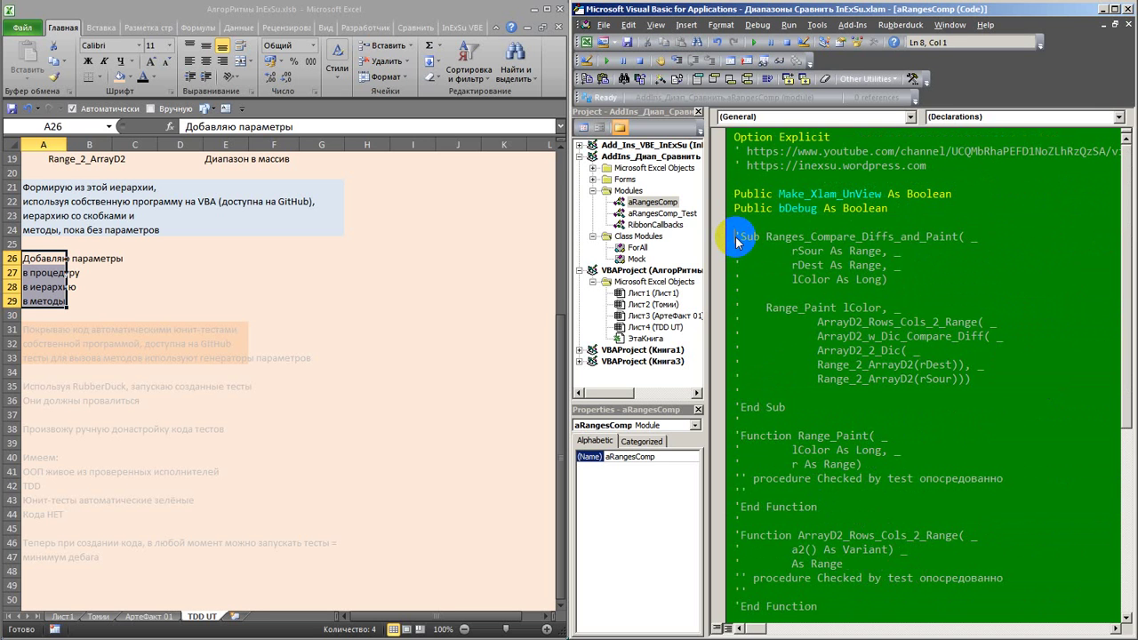
Uncomment the parameterised Ranges_Compare_Diffs_and_Paint code block to the module end.
key(ctrl+shift+End)
key(ctrl+shift+u)
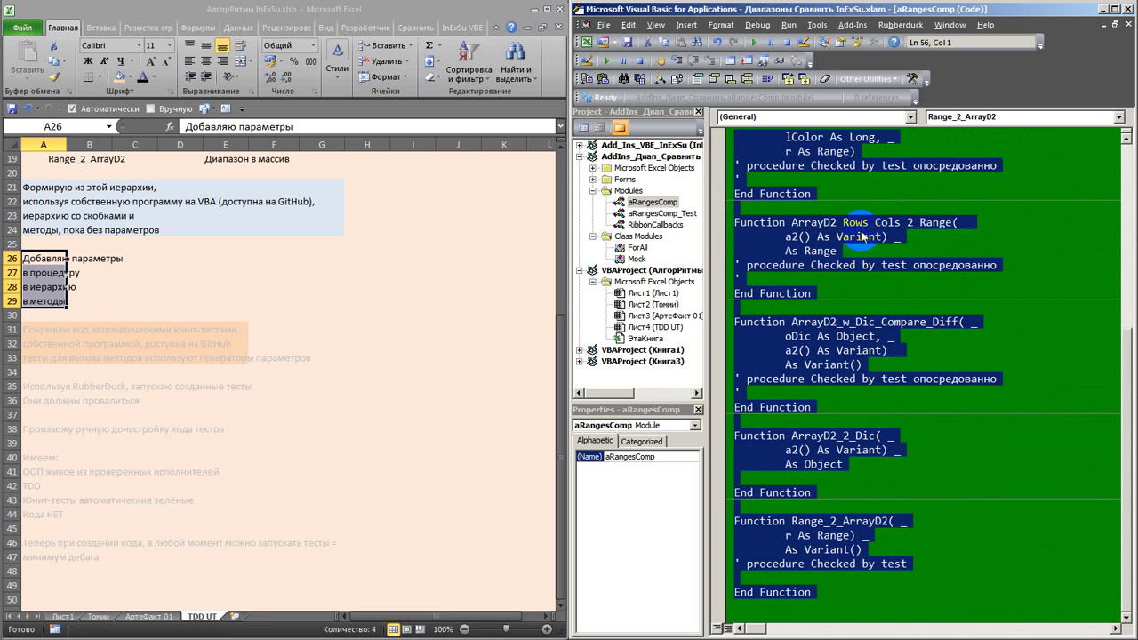
scroll(854, 193, up, 2)
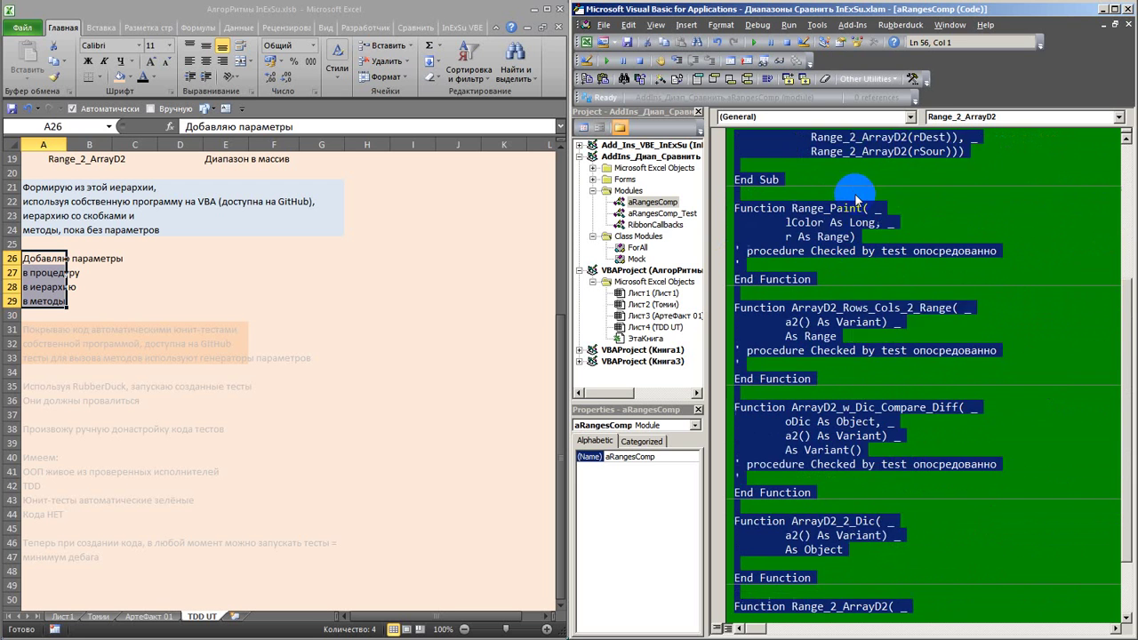
scroll(854, 193, up, 5)
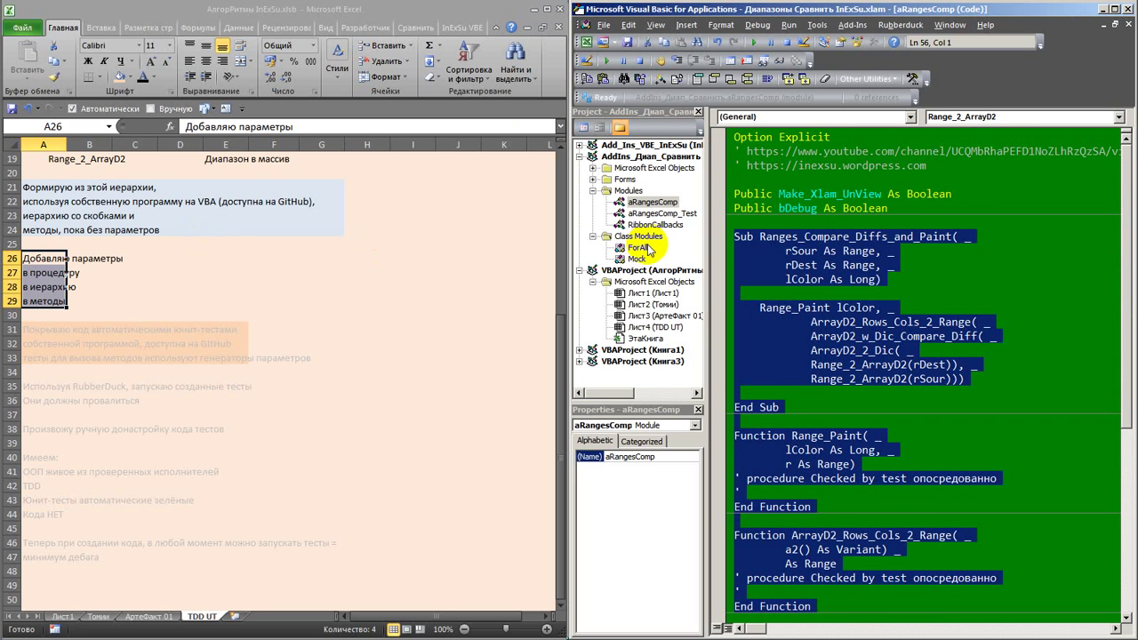
click(842, 236)
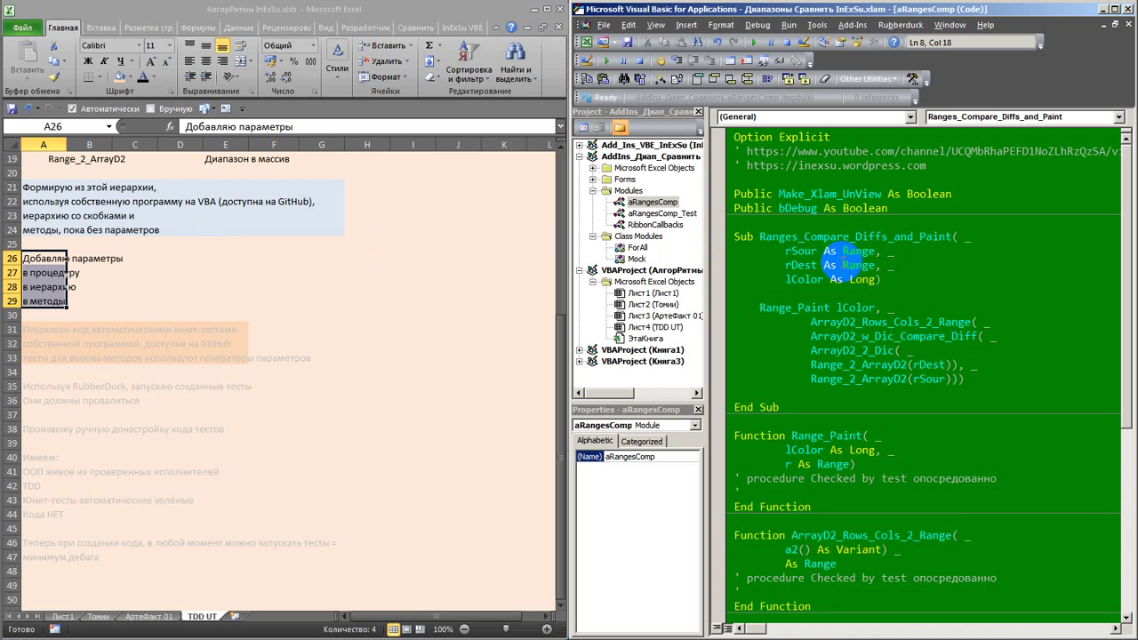
mouse_move(1125, 268)
mouse_down()
mouse_move(1133, 467)
mouse_move(1130, 259)
mouse_up()
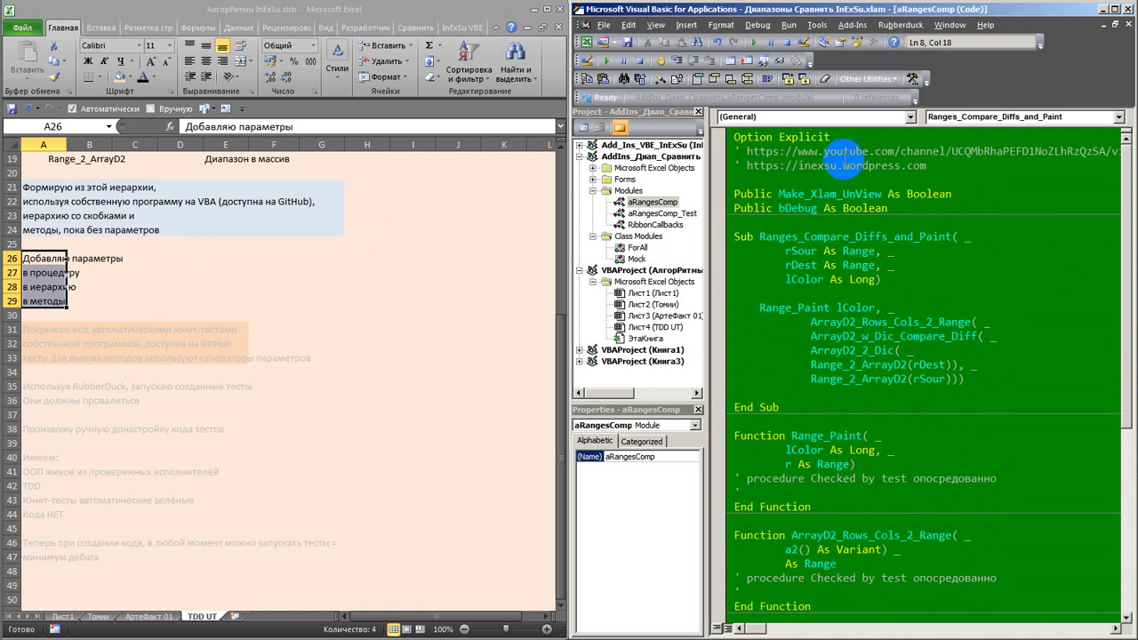
Compile the VBA project with Debug > Compile.
click(757, 24)
click(766, 41)
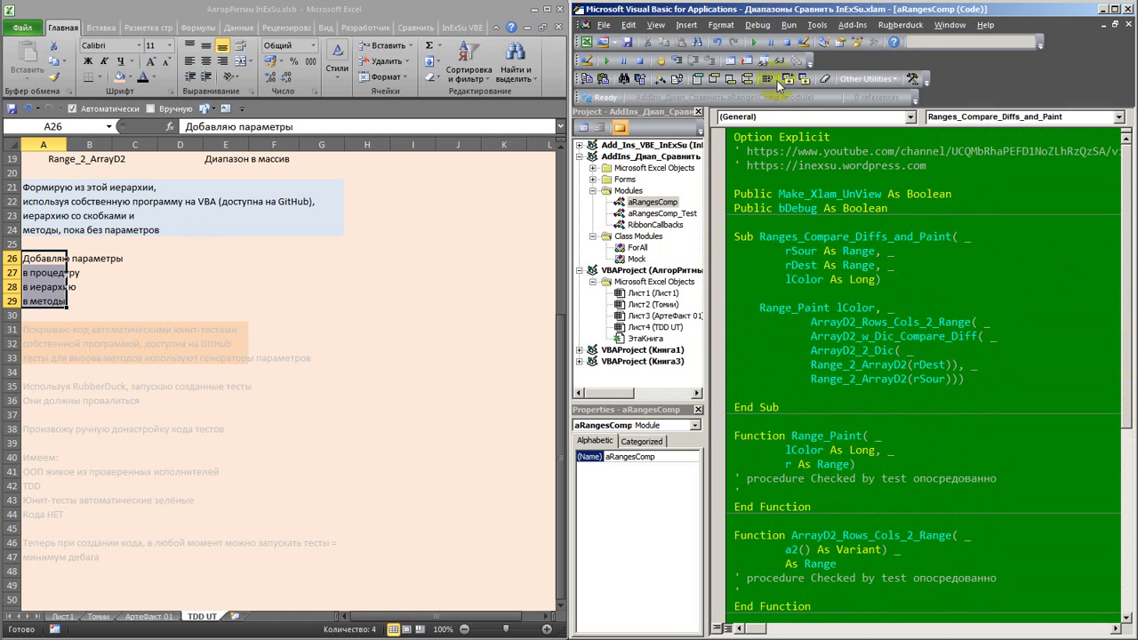
click(838, 267)
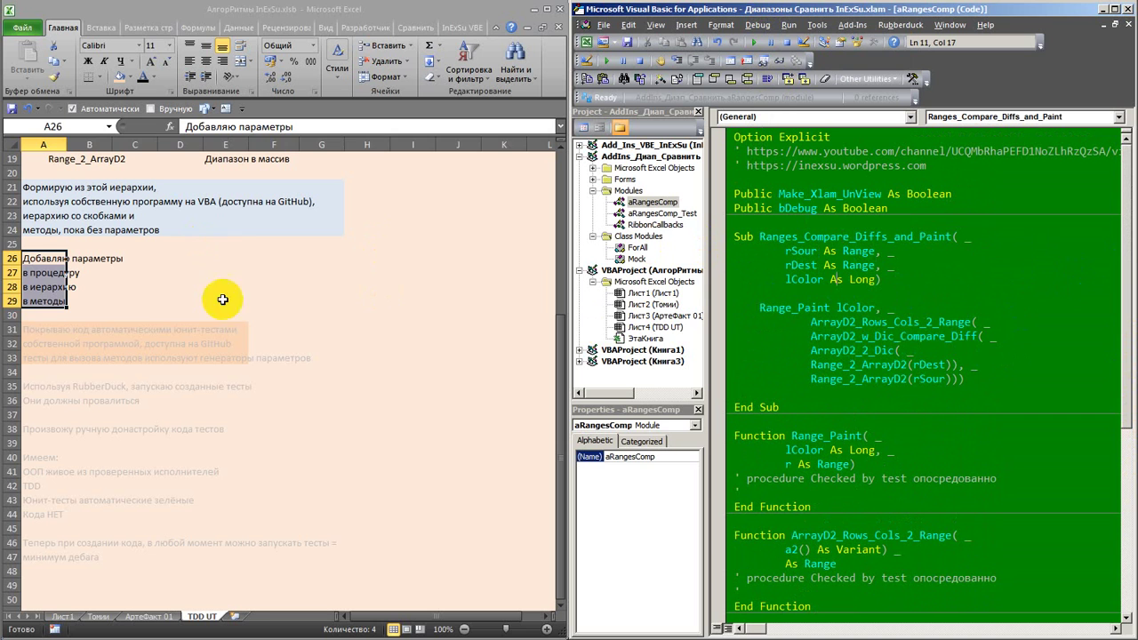
Make the unit-test coverage notes in rows 31–33 black.
drag(9, 330, 11, 353)
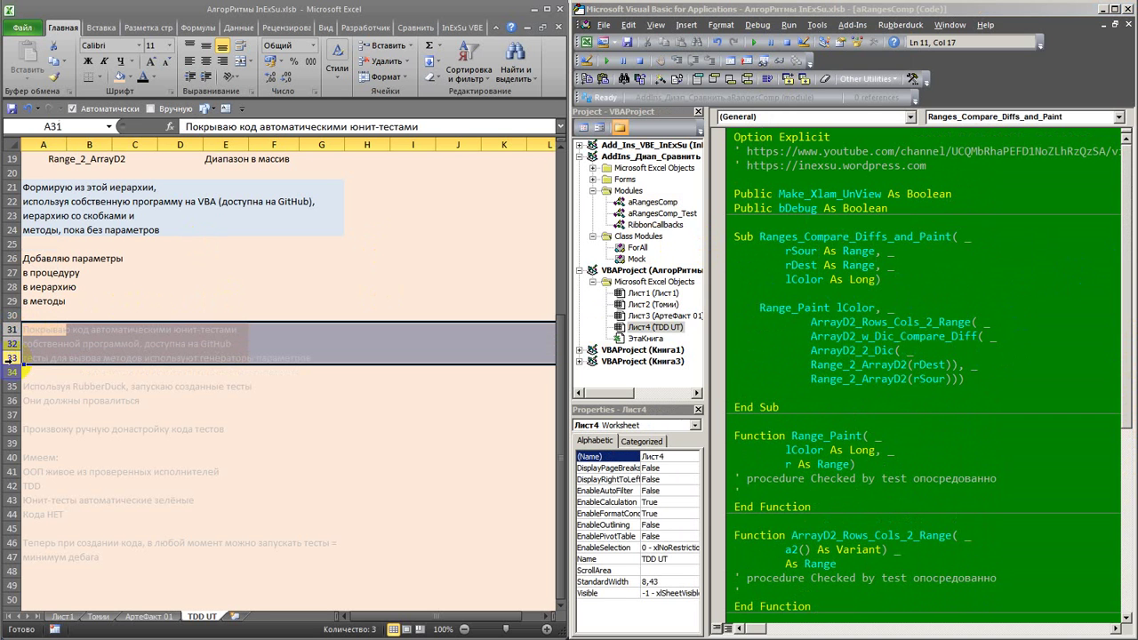
click(145, 78)
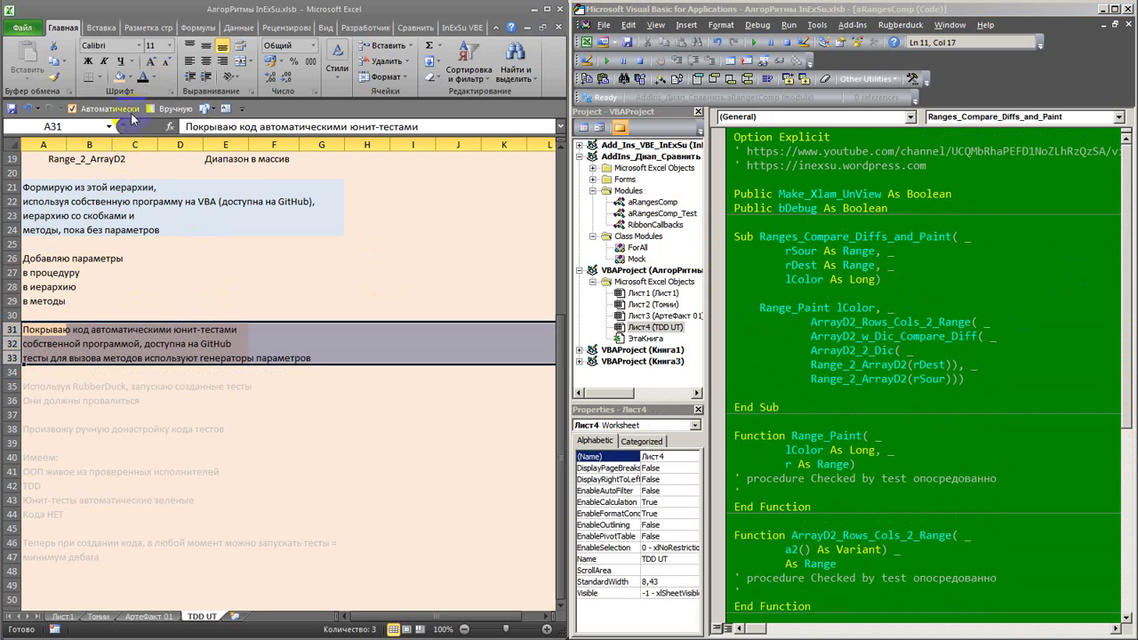
click(51, 327)
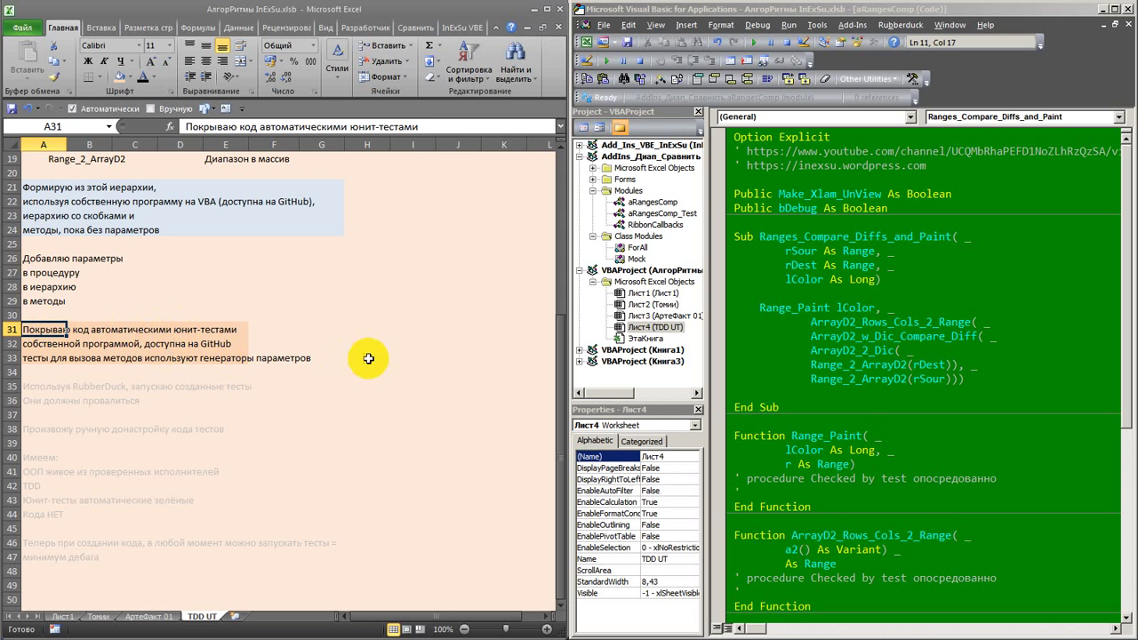
Copy the aRangesComp procedures from Ranges_Compare_Diffs_and_Paint downward.
click(867, 351)
click(866, 336)
key(shift+F2)
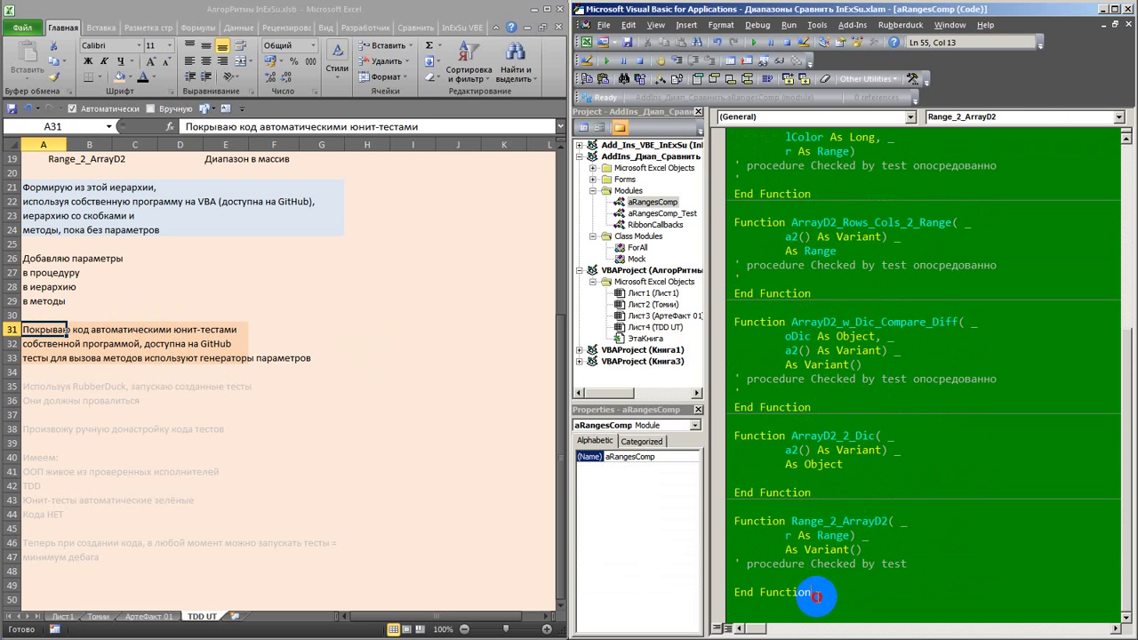
scroll(817, 454, up, 3)
scroll(800, 448, up, 4)
scroll(798, 418, up, 1)
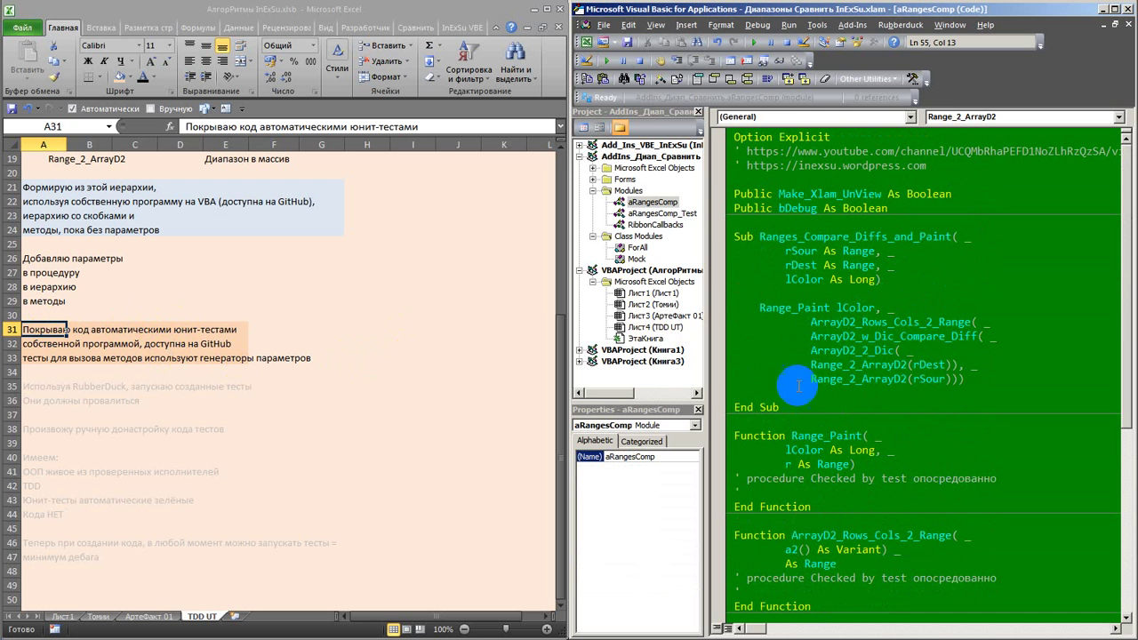
shift+click(734, 236)
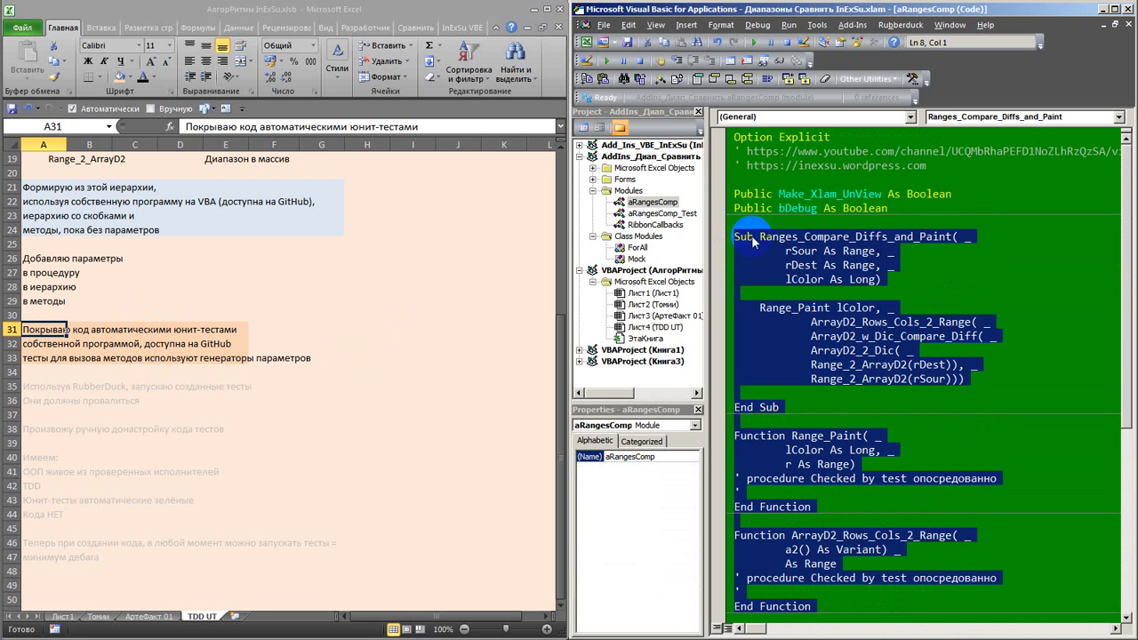
right_click(799, 245)
click(851, 272)
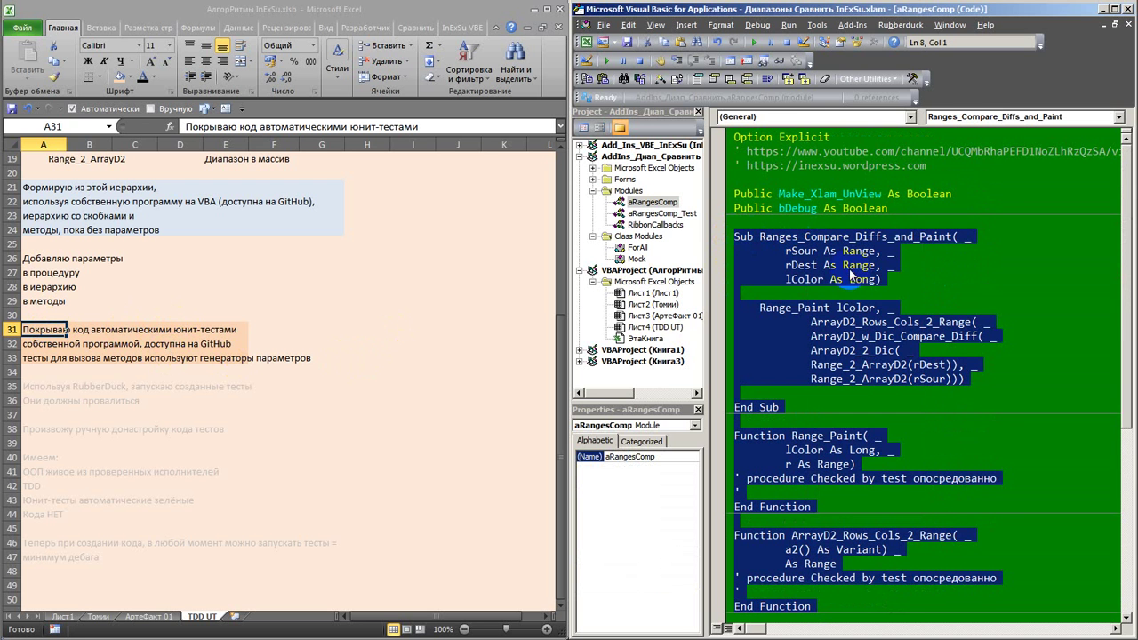
click(471, 29)
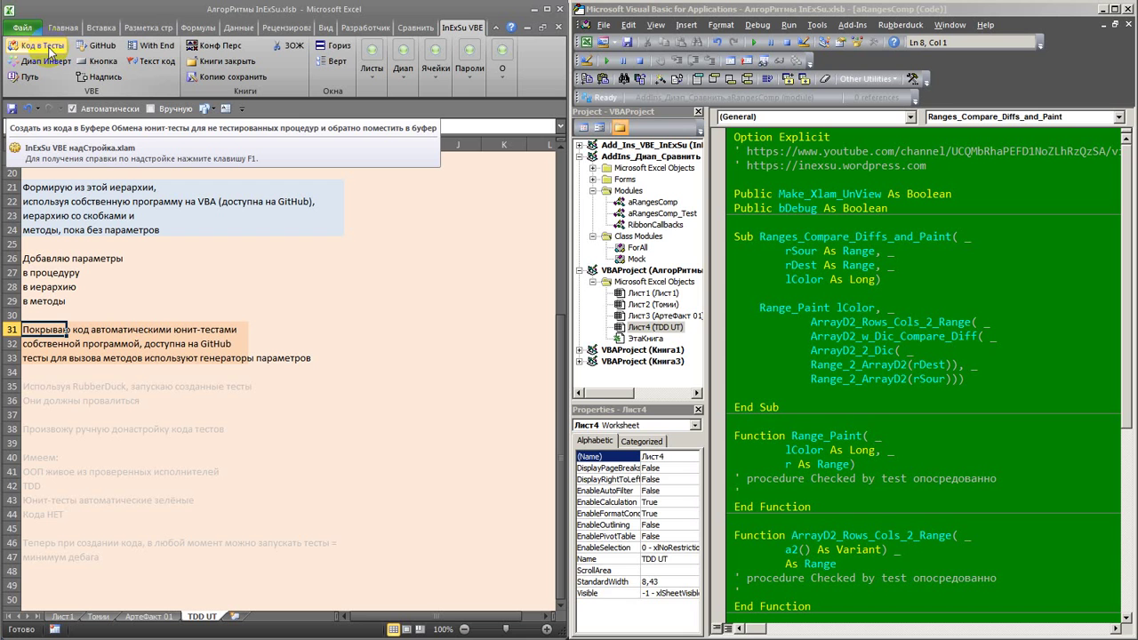
Generate test code with Код в Тесты and open aRangesComp_Test at its end for pasting.
click(49, 51)
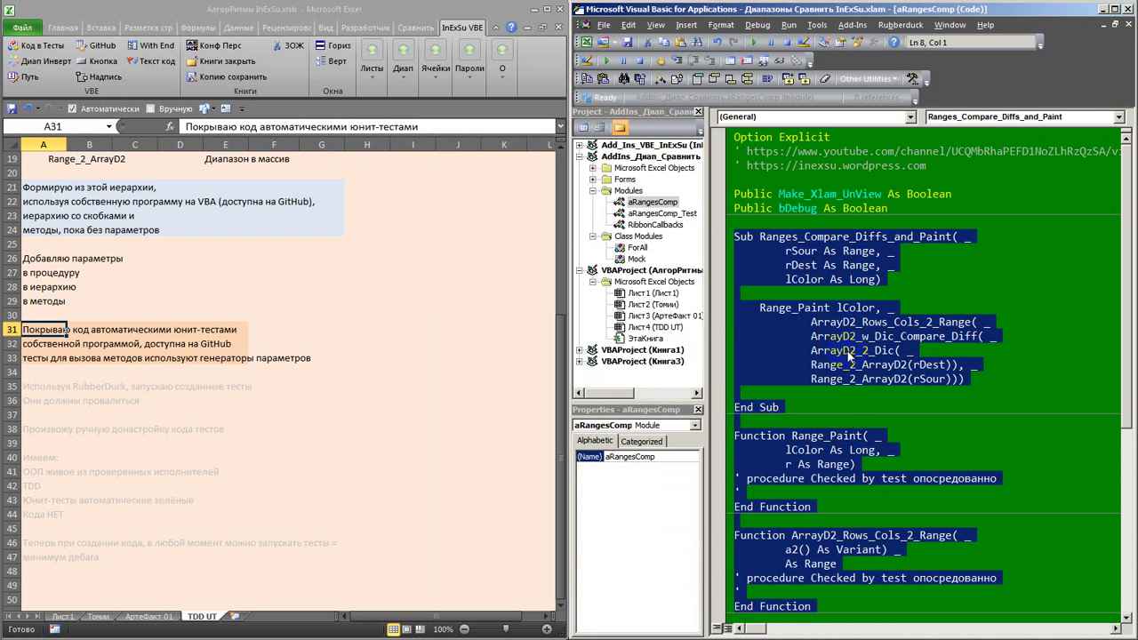
click(841, 313)
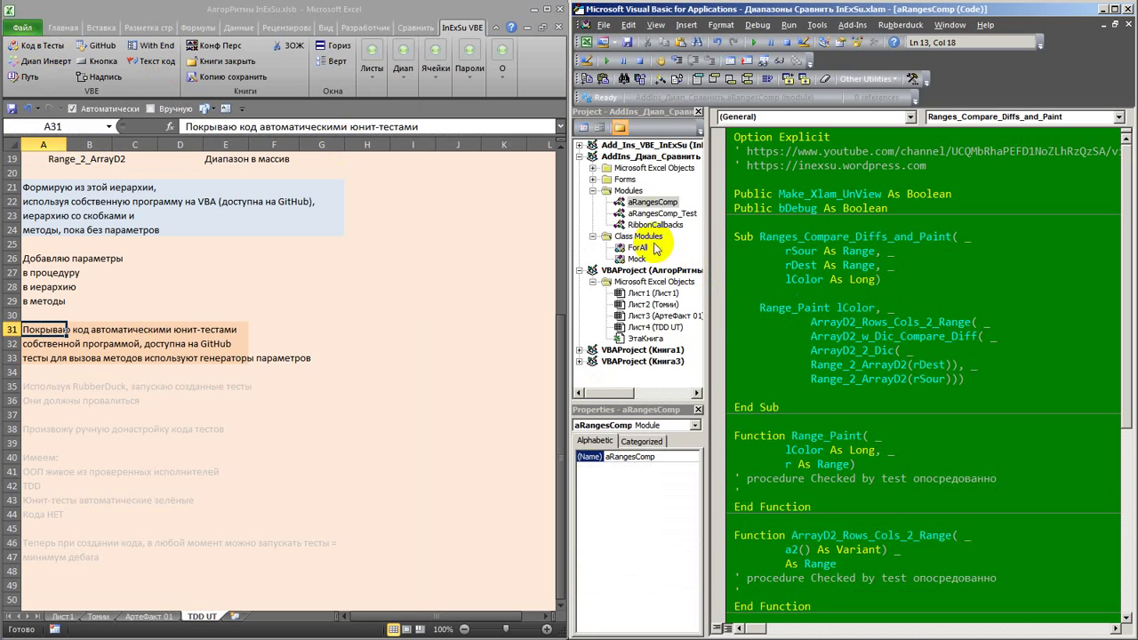
click(658, 214)
double_click(657, 214)
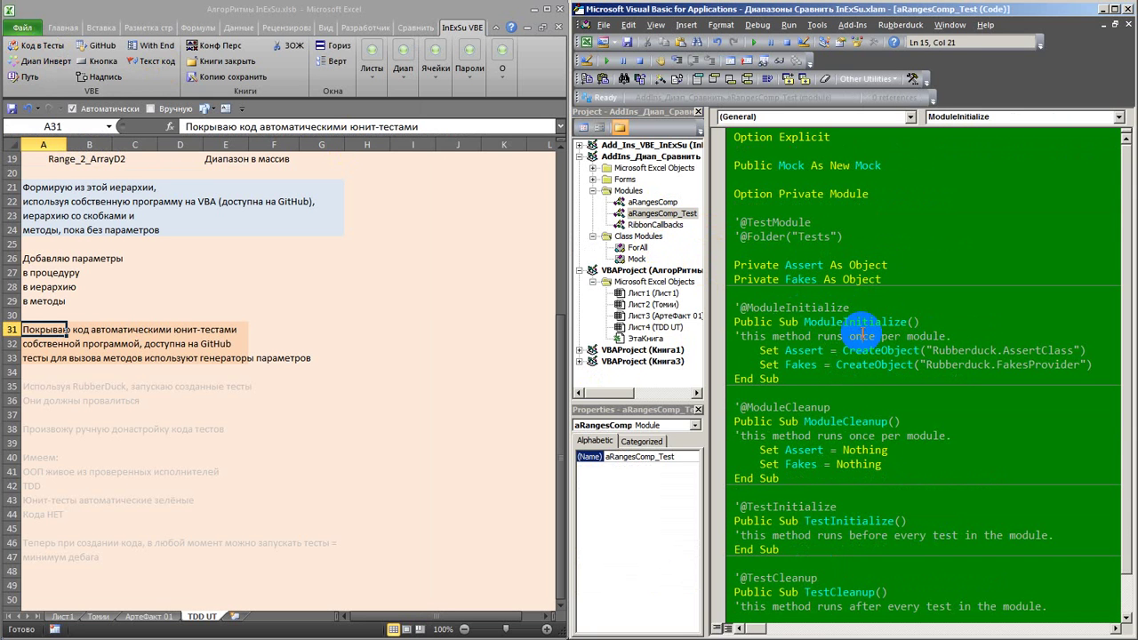
scroll(860, 333, down, 1)
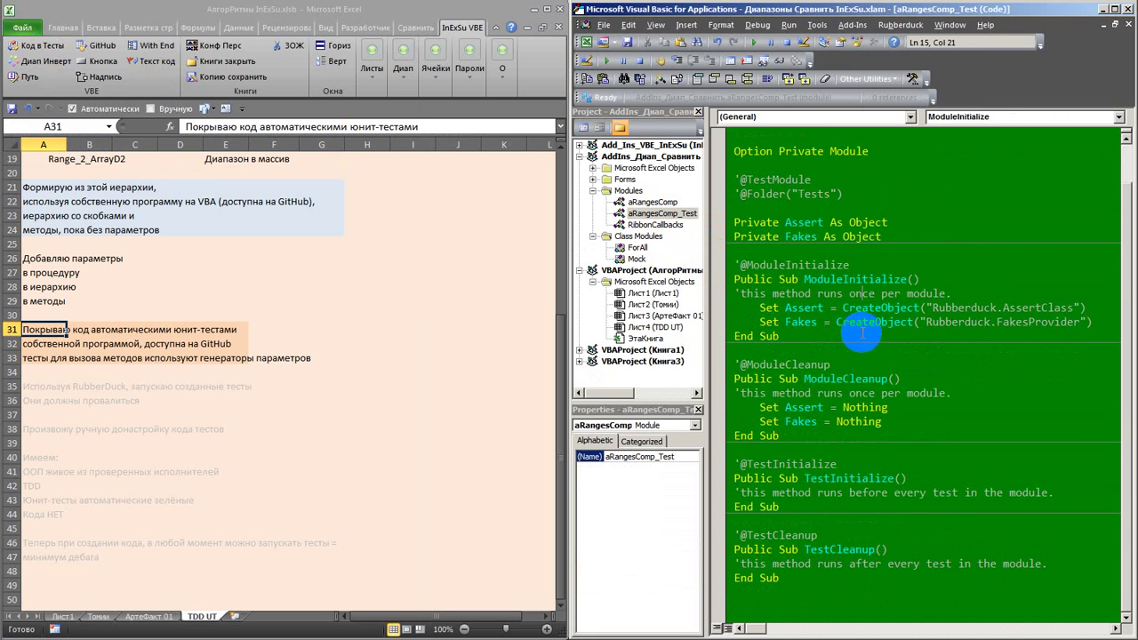
right_click(801, 608)
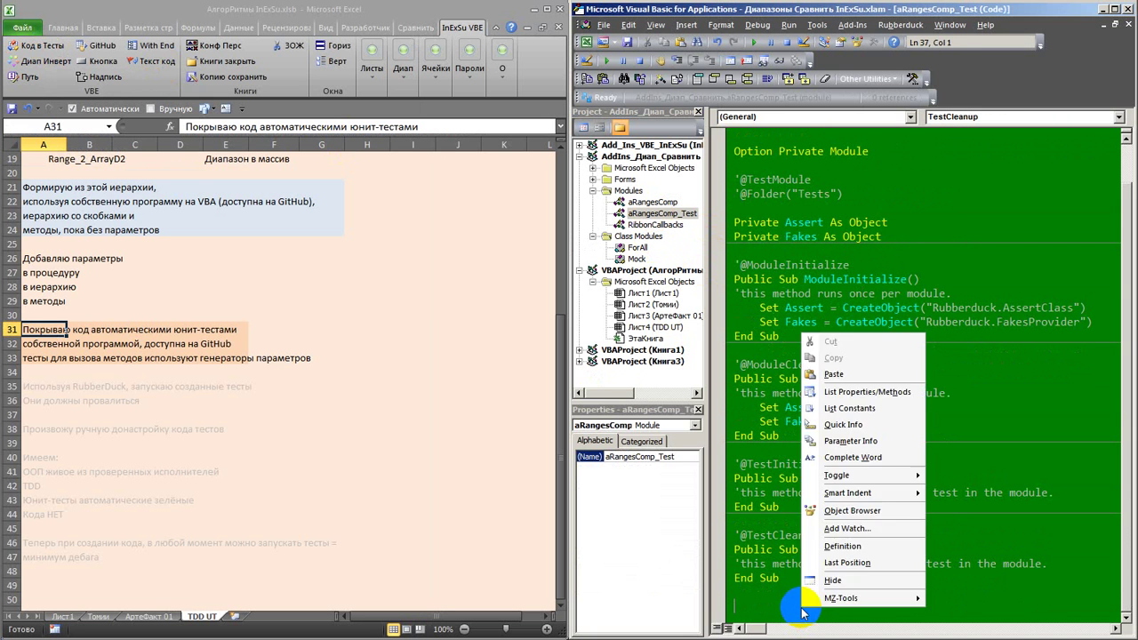
Paste the generated test methods into aRangesComp_Test and re-indent the module with Ctrl+M.
click(836, 376)
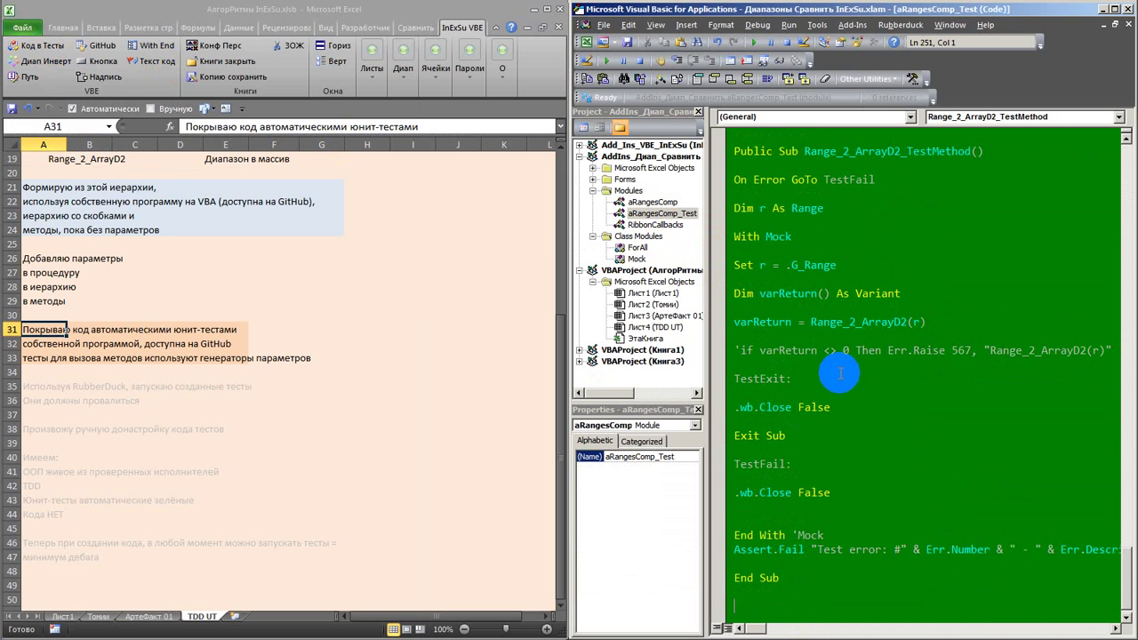
key(Return)
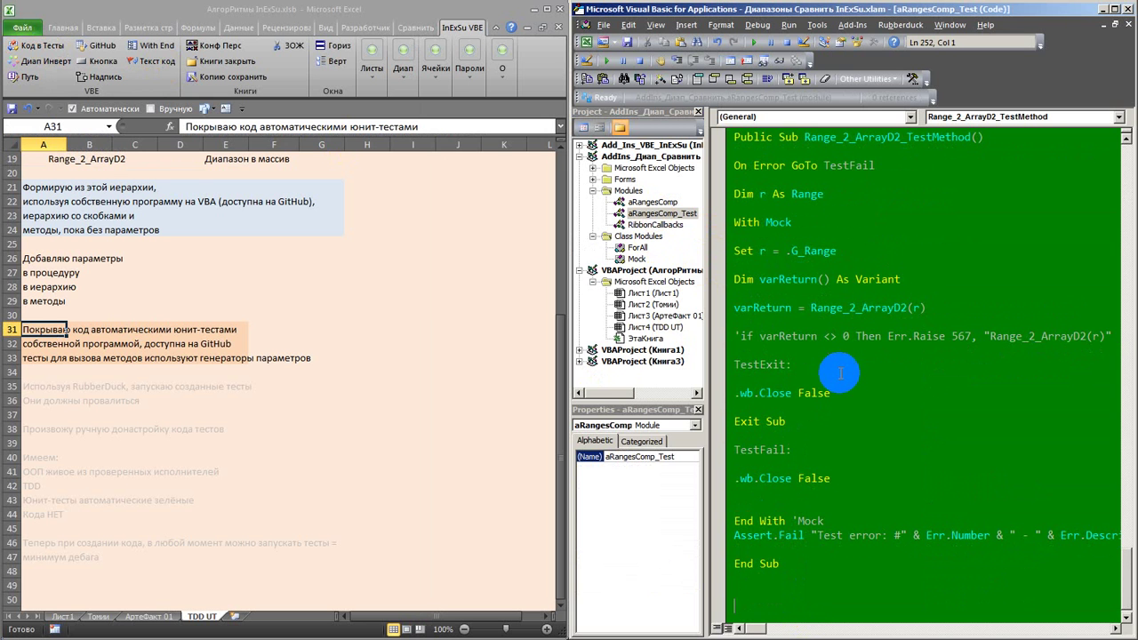
key(ctrl+m)
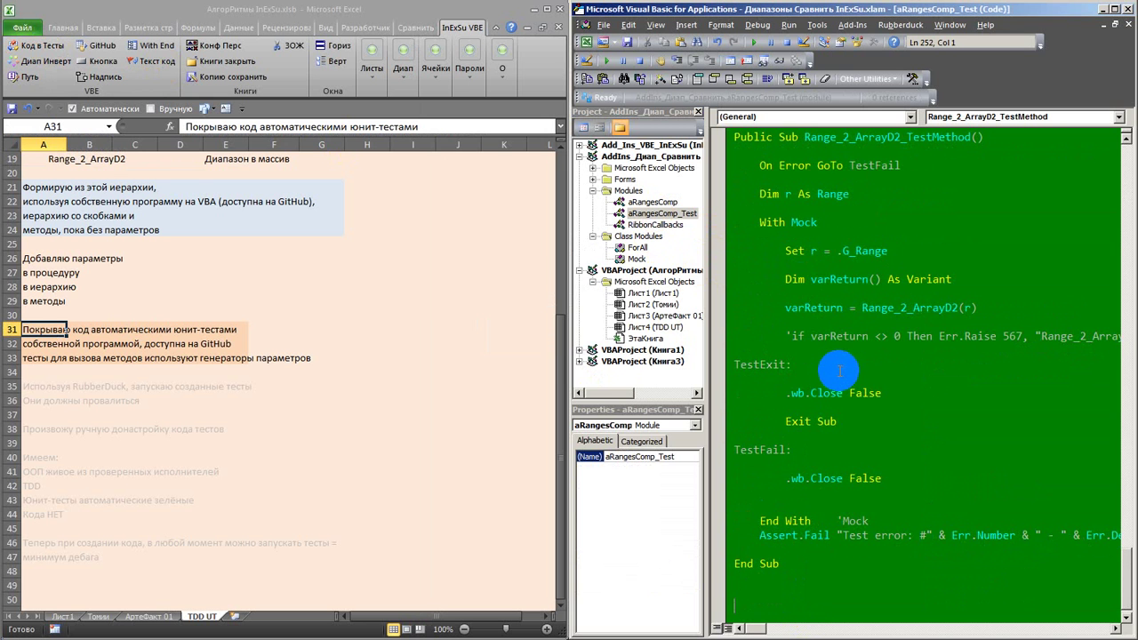
drag(1127, 586, 1125, 140)
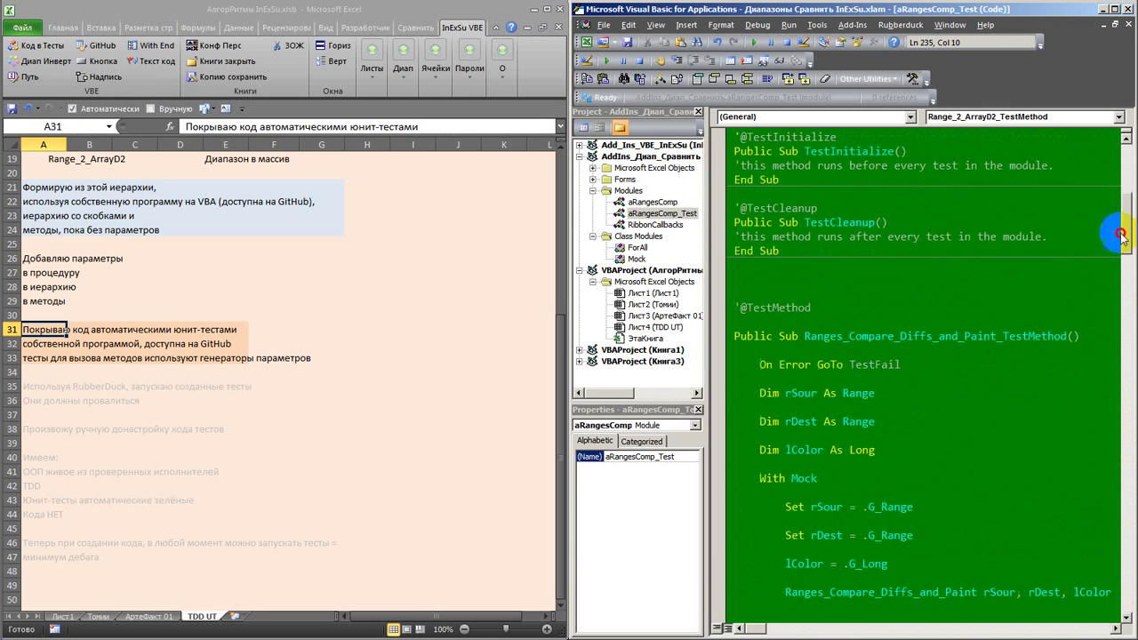
click(1095, 118)
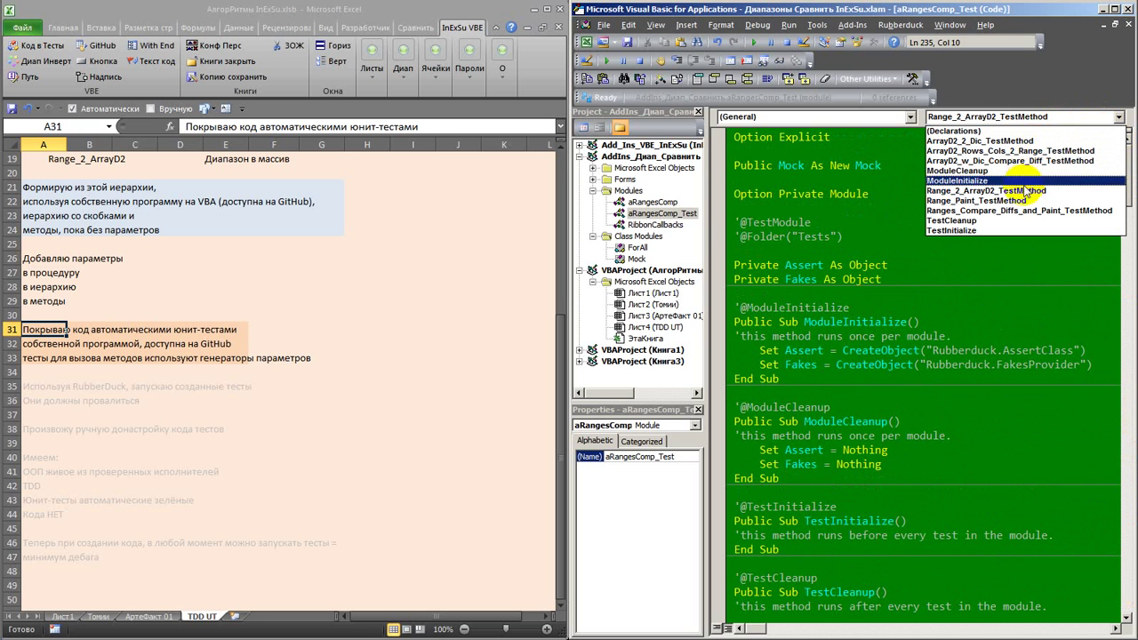
click(849, 313)
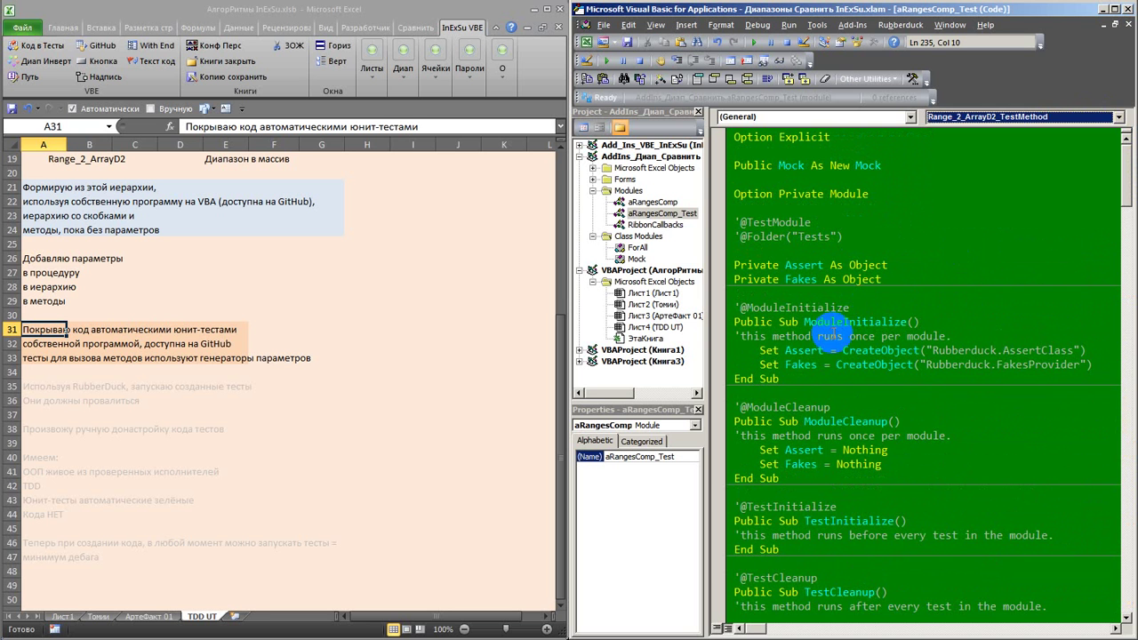
click(832, 350)
scroll(829, 352, down, 7)
scroll(829, 353, down, 4)
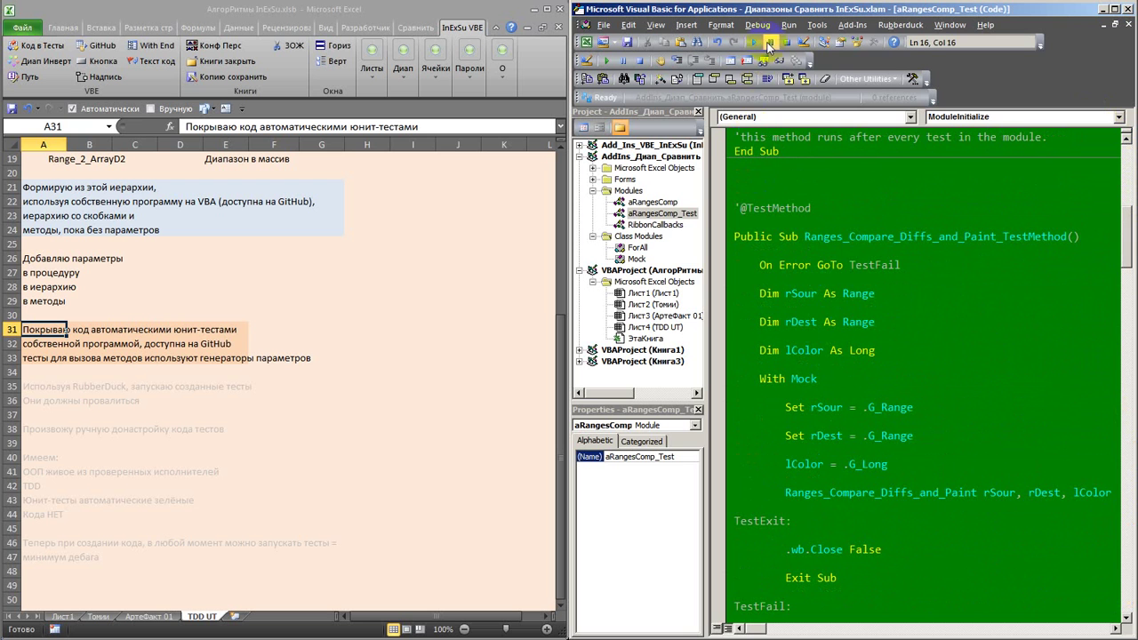
Compile the VBA project, then select the grey notes in rows 35–36.
click(757, 24)
click(774, 41)
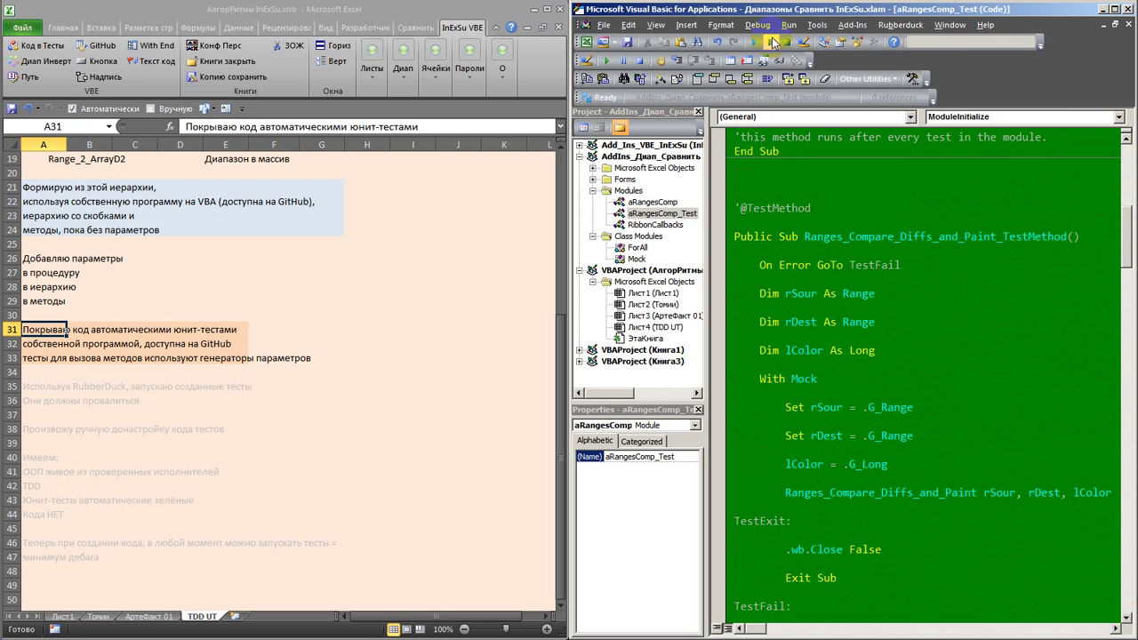
click(840, 323)
scroll(840, 323, down, 3)
scroll(840, 323, down, 1)
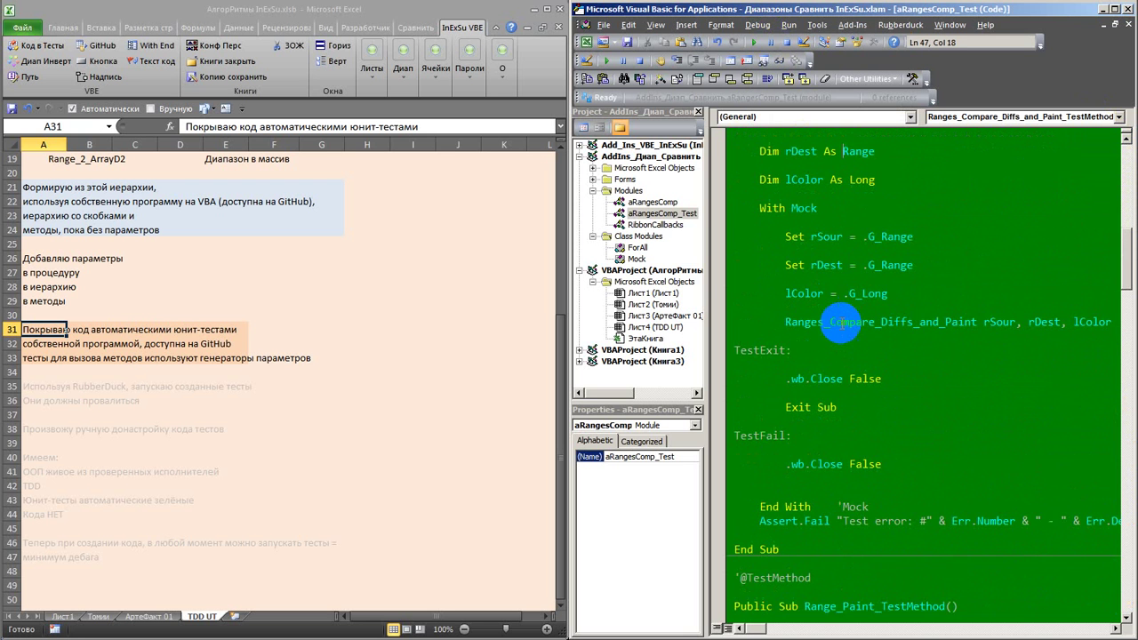
scroll(840, 323, down, 3)
scroll(840, 322, down, 1)
scroll(840, 323, down, 2)
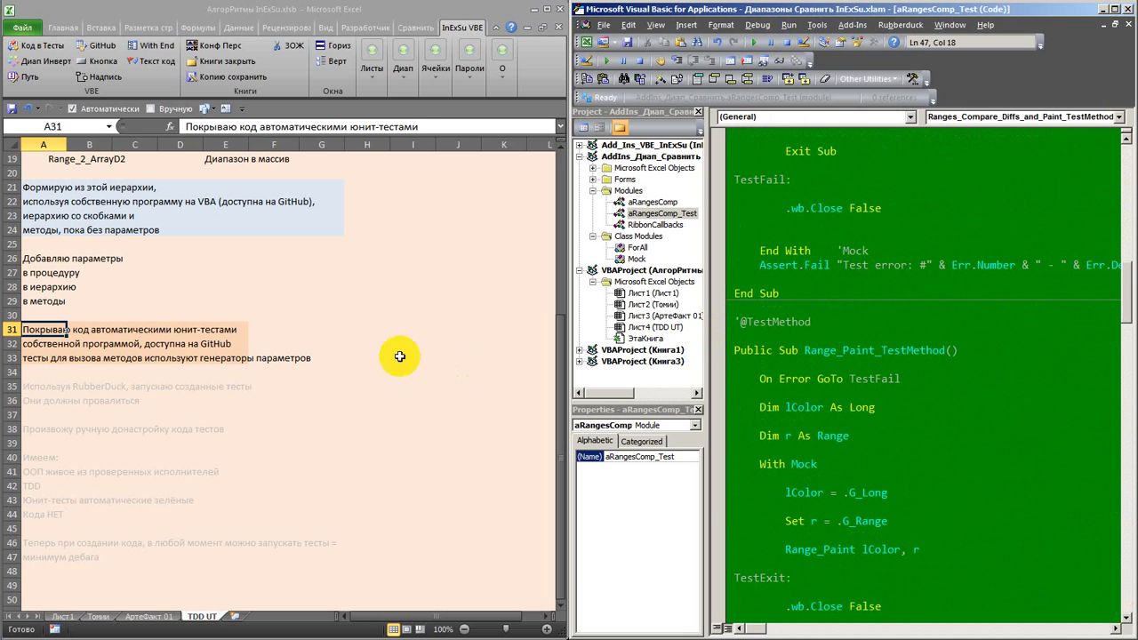
drag(12, 385, 12, 401)
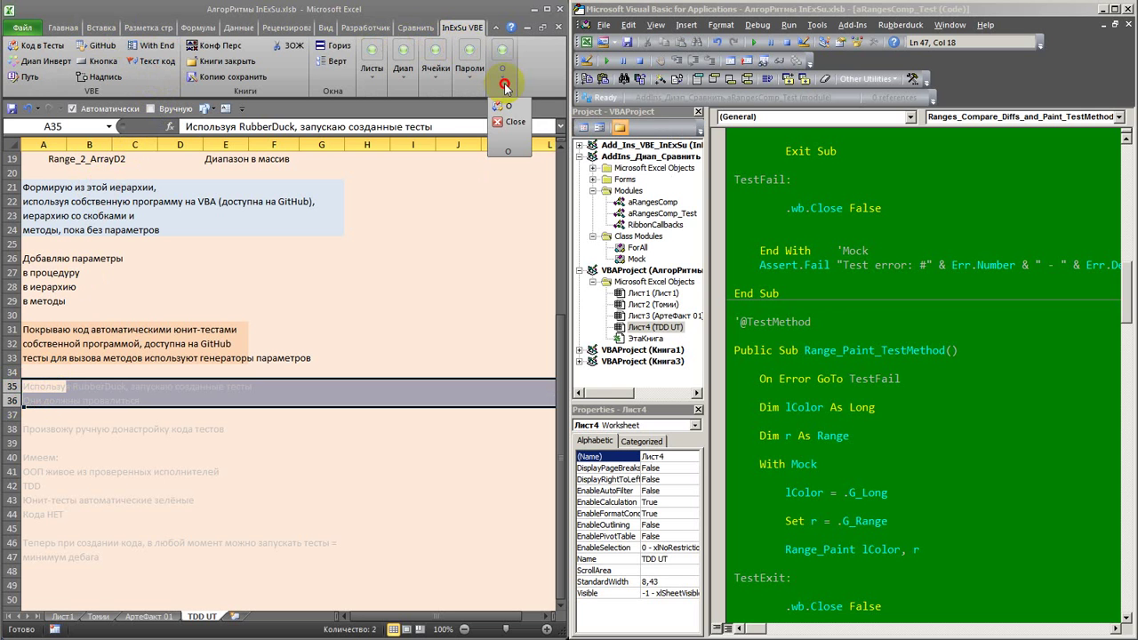
Make the grey notes in rows 35–36 black.
click(504, 80)
click(513, 121)
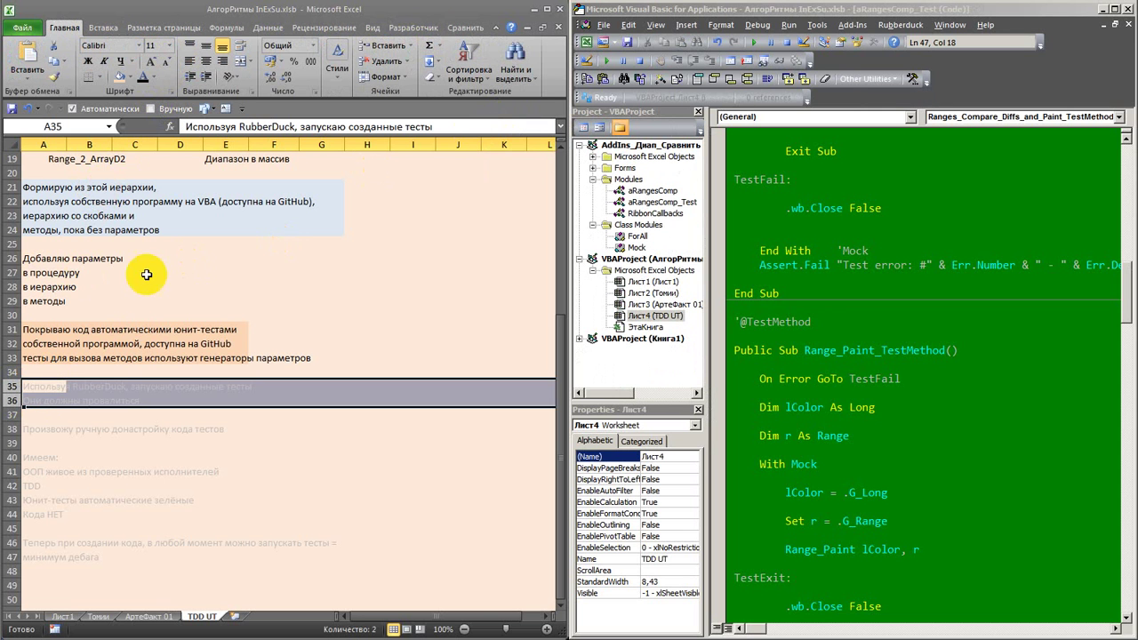
click(143, 78)
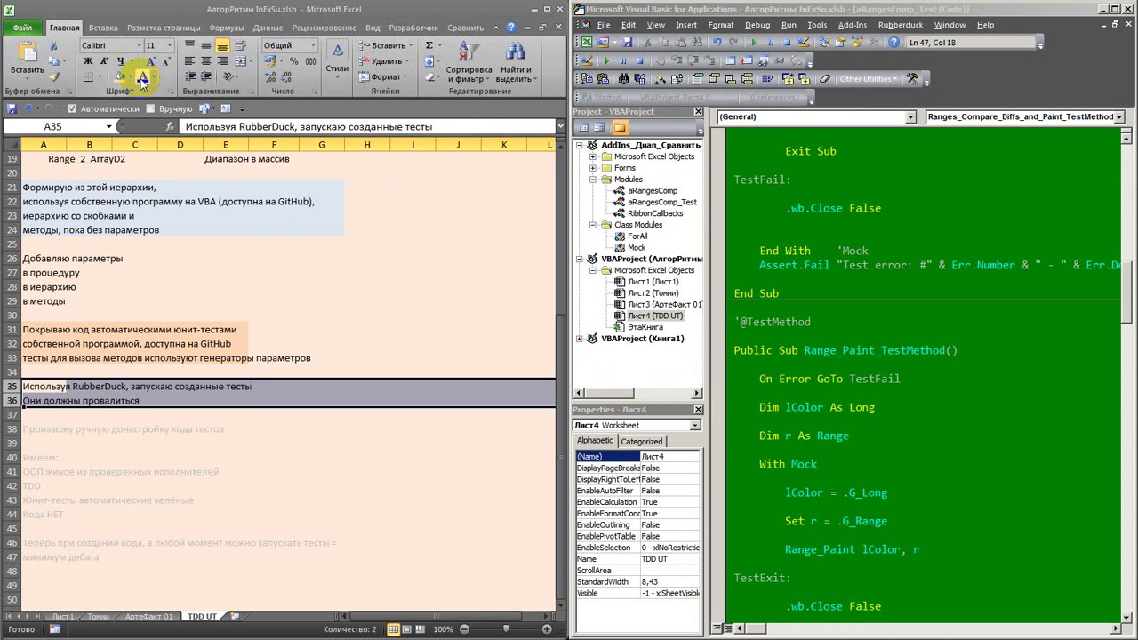
click(56, 398)
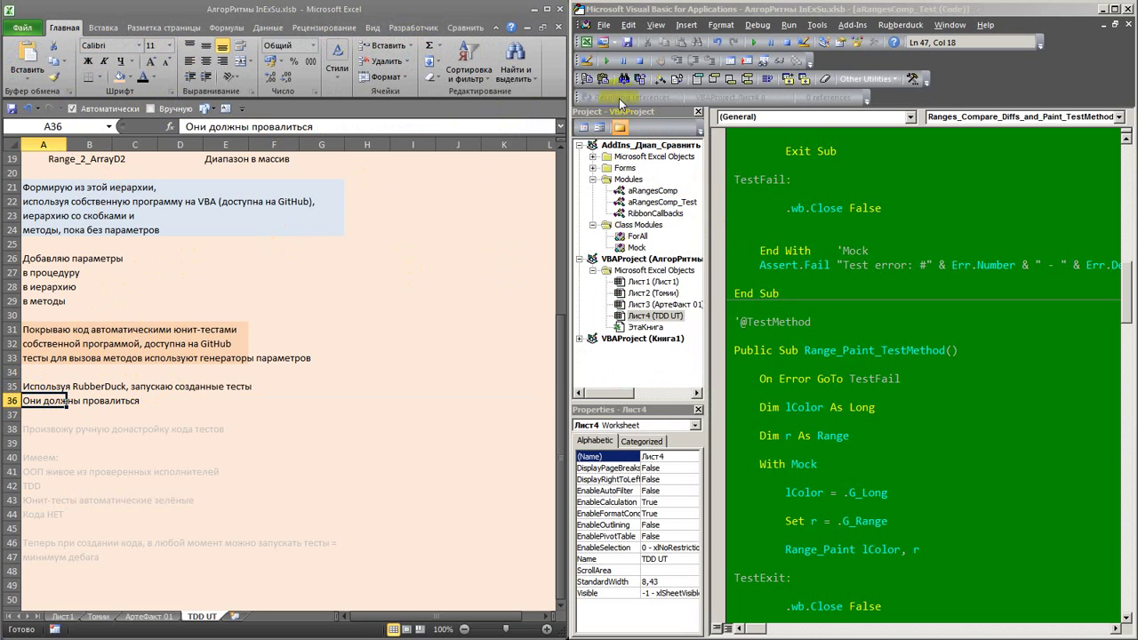
Run all six aRangesComp tests in Rubberduck's Test Explorer, then close it.
click(906, 27)
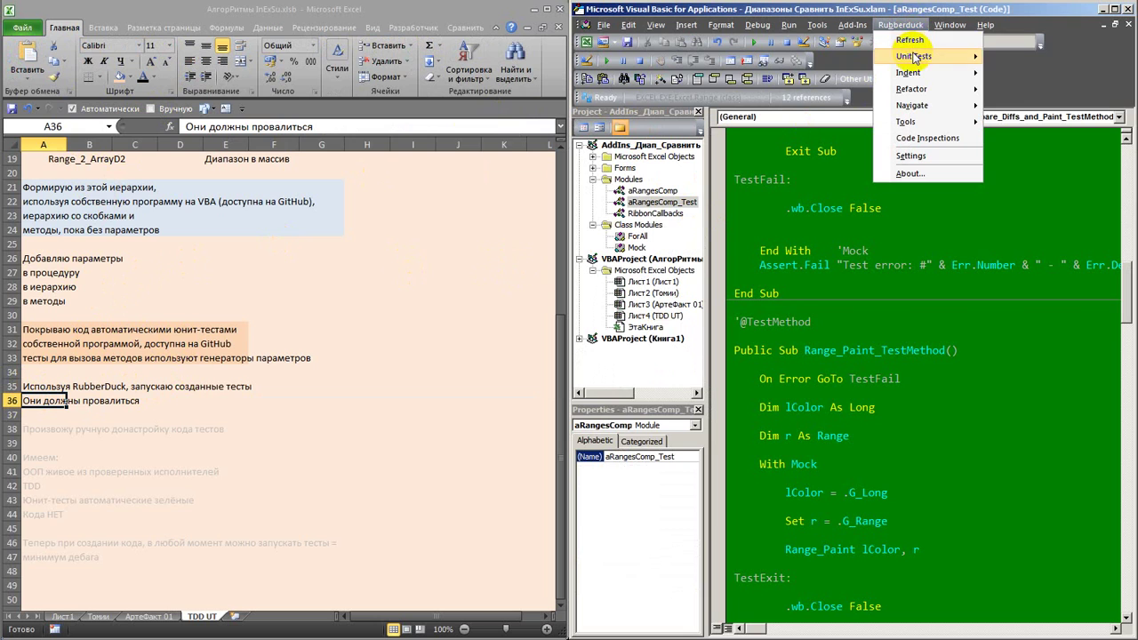
mouse_move(915, 56)
click(1025, 58)
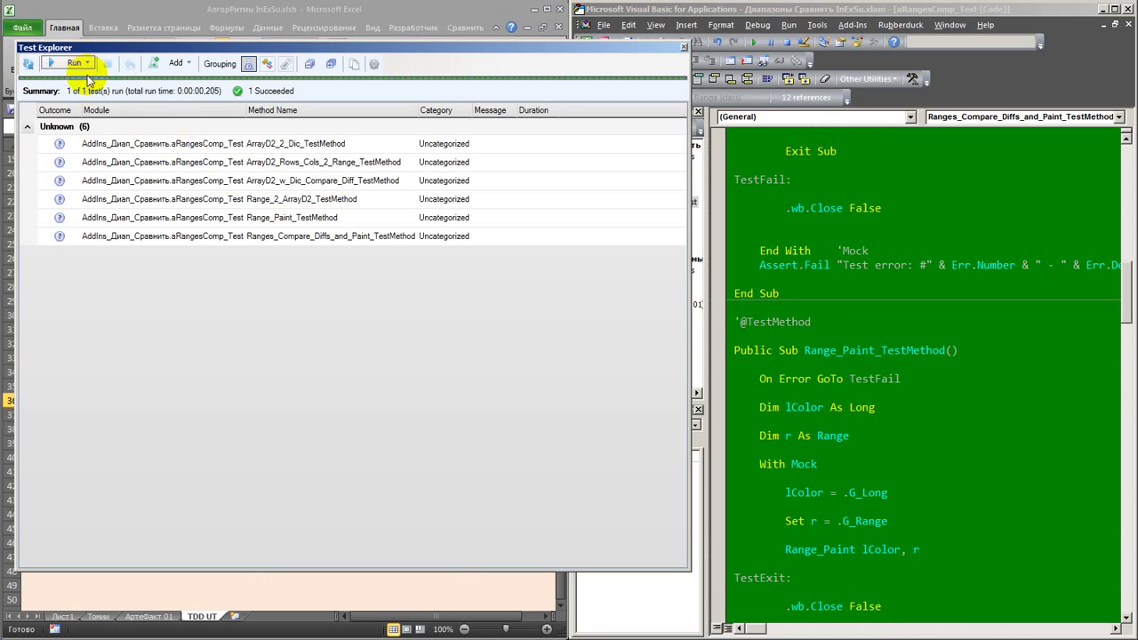
click(80, 66)
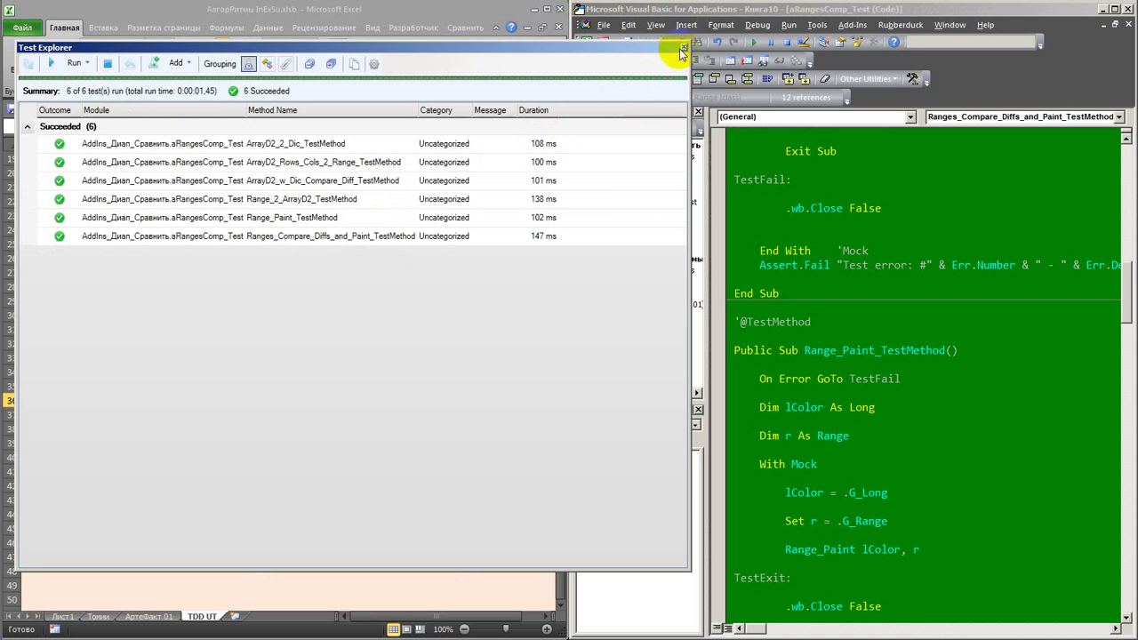
click(685, 48)
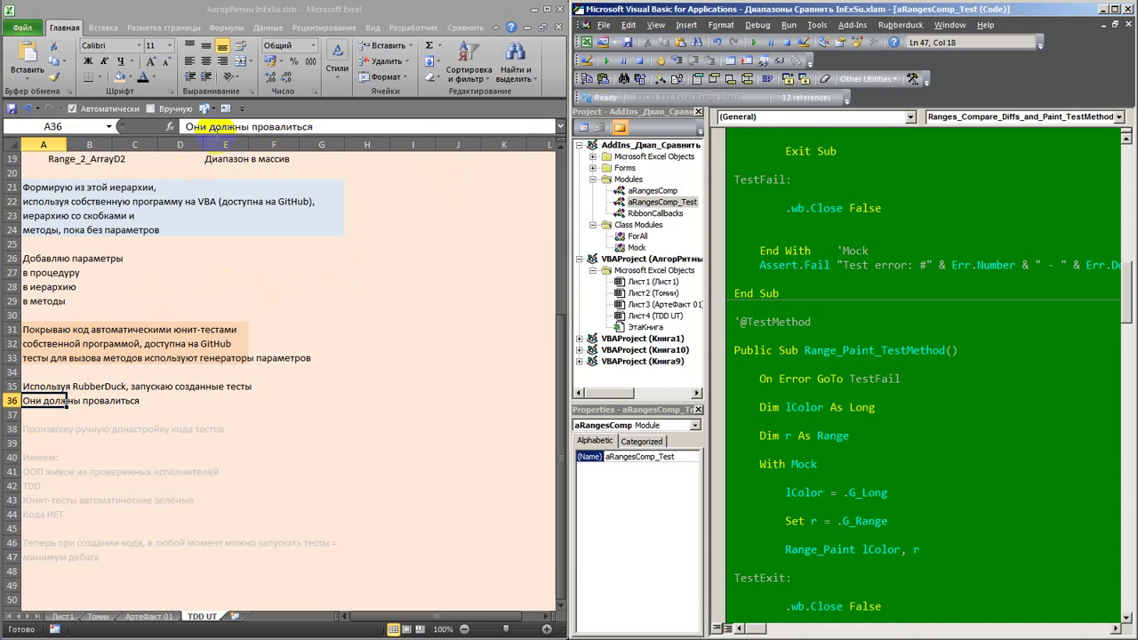
Extend A36 to read 'Они должны провалиться, упс - сегодня не провалились :-)'.
click(361, 127)
text(, упс - сегодня не провалились :-))
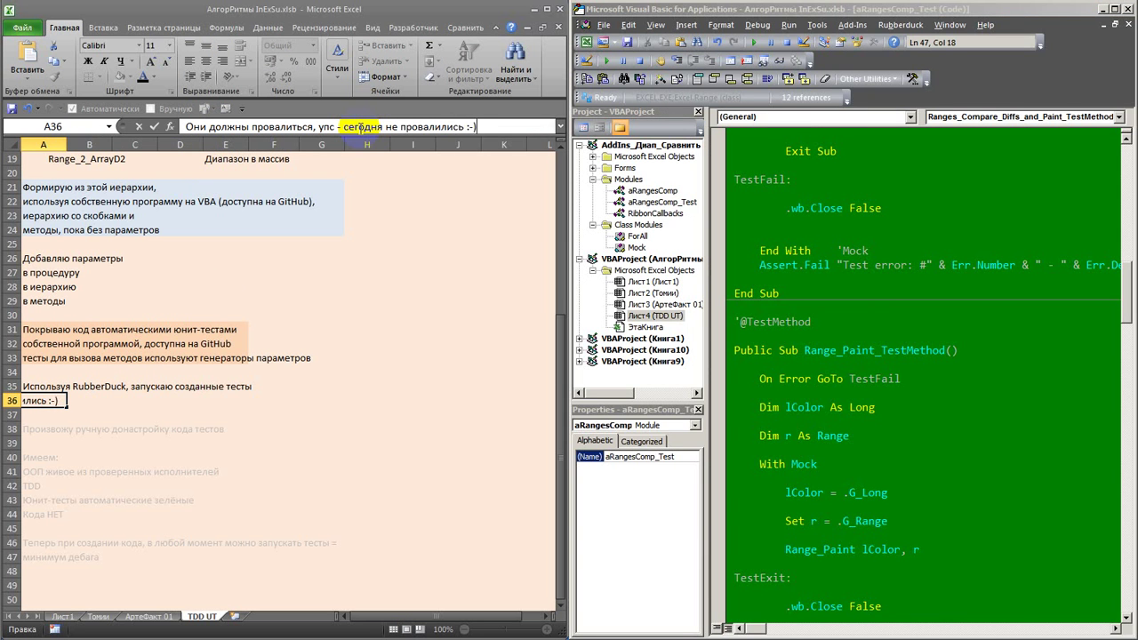
key(Return)
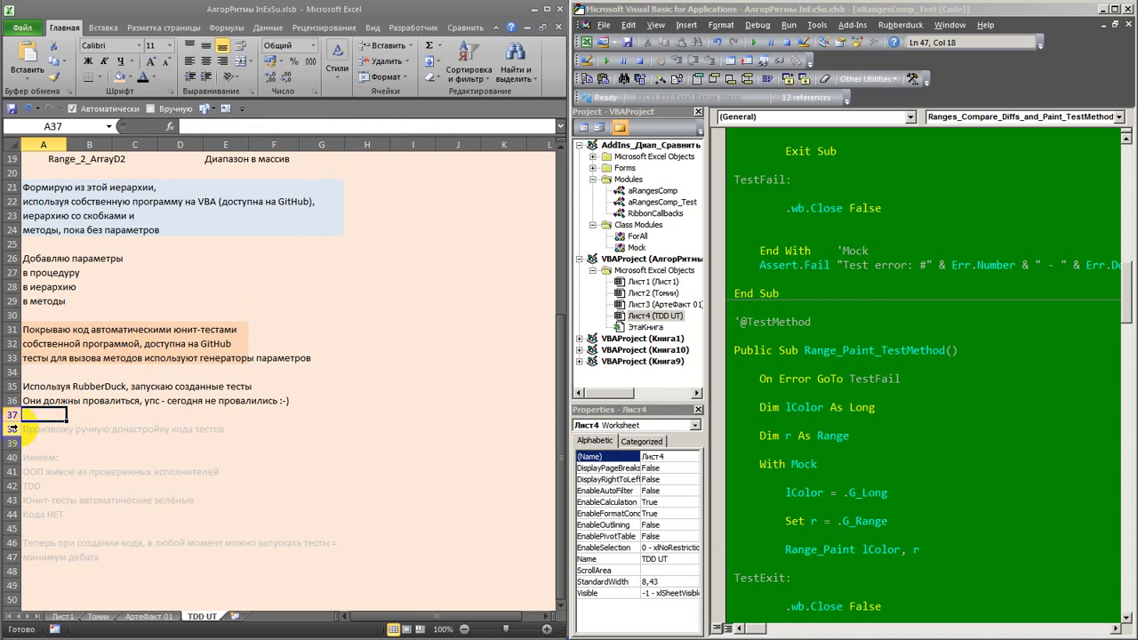
Make the grey notes in rows 38–44 black.
drag(11, 429, 12, 514)
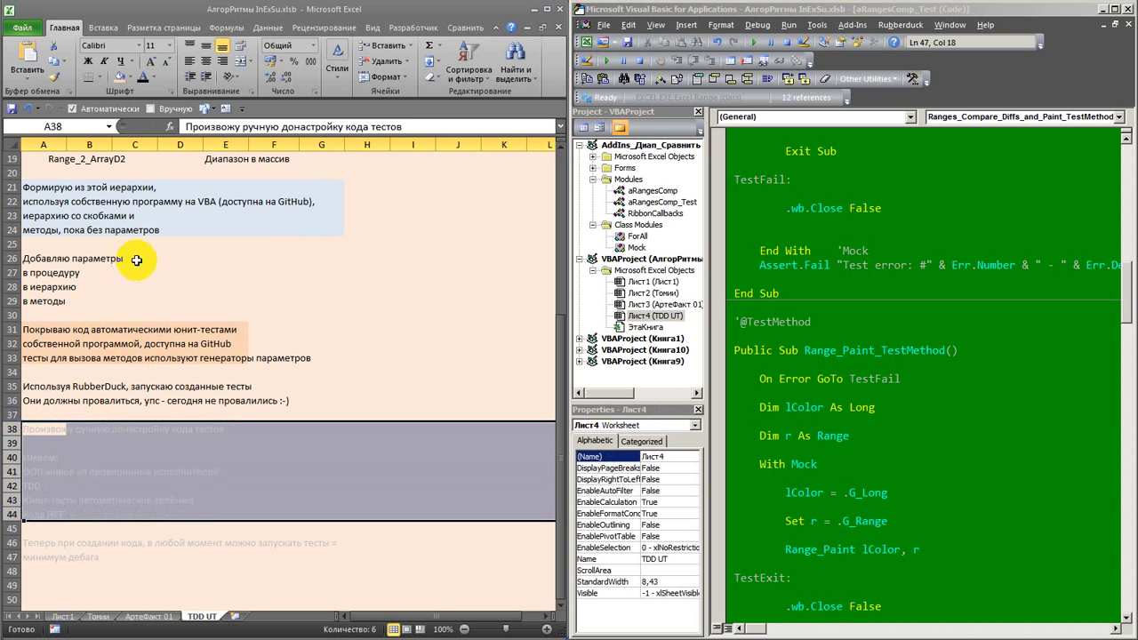
click(145, 79)
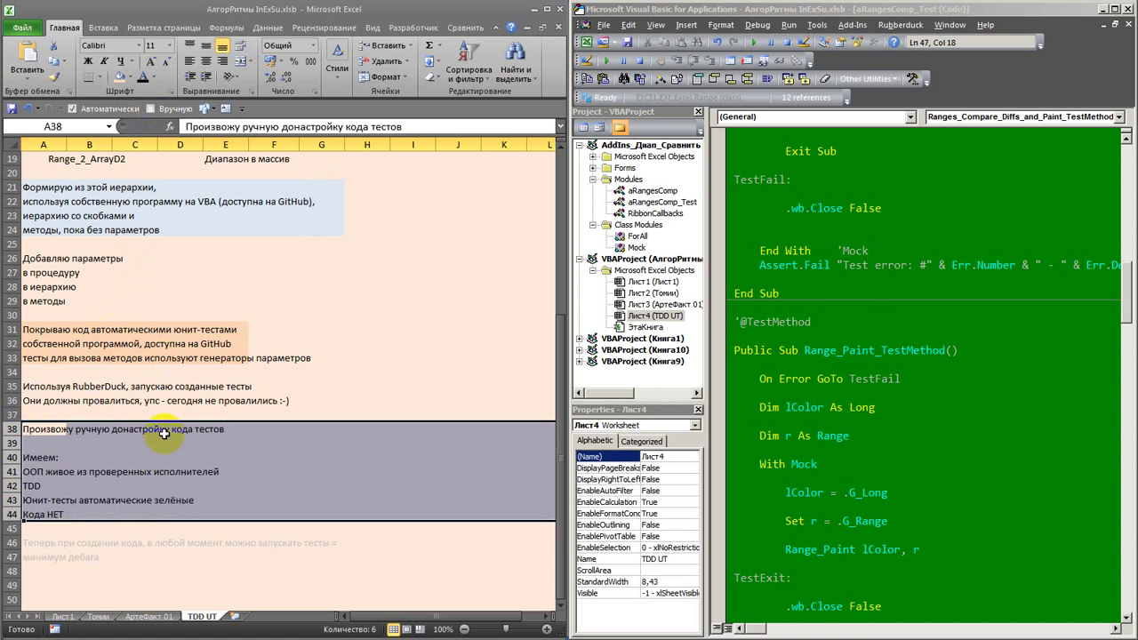
click(143, 456)
Make rows 46–47 black too, then return toward the top of the TDD UT sheet.
scroll(143, 456, down, 1)
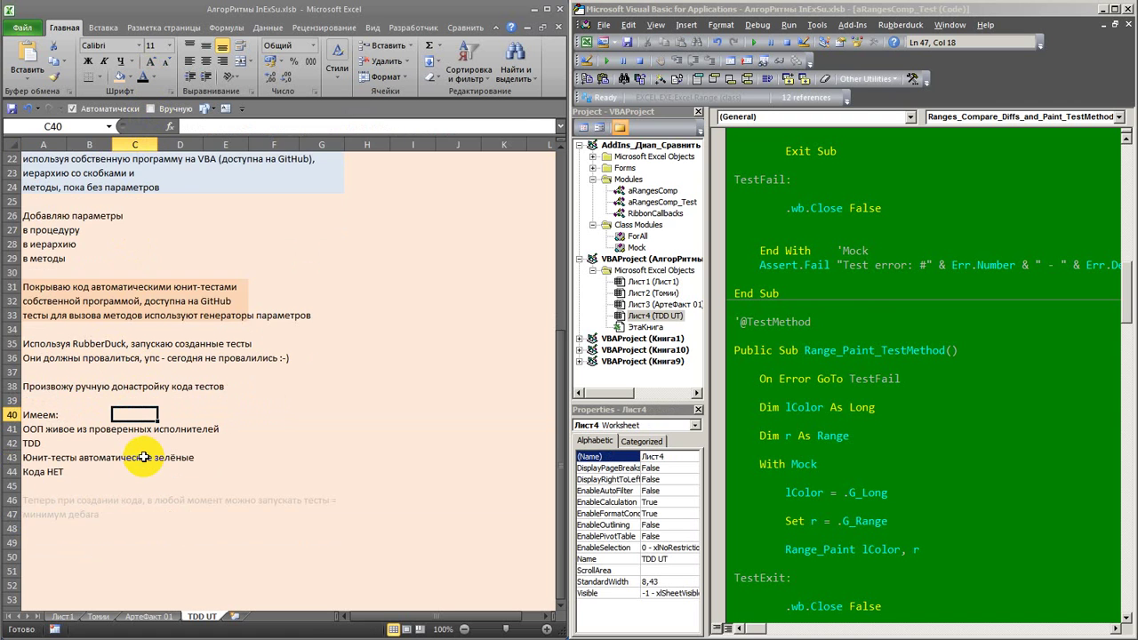
scroll(143, 456, down, 1)
drag(28, 457, 13, 471)
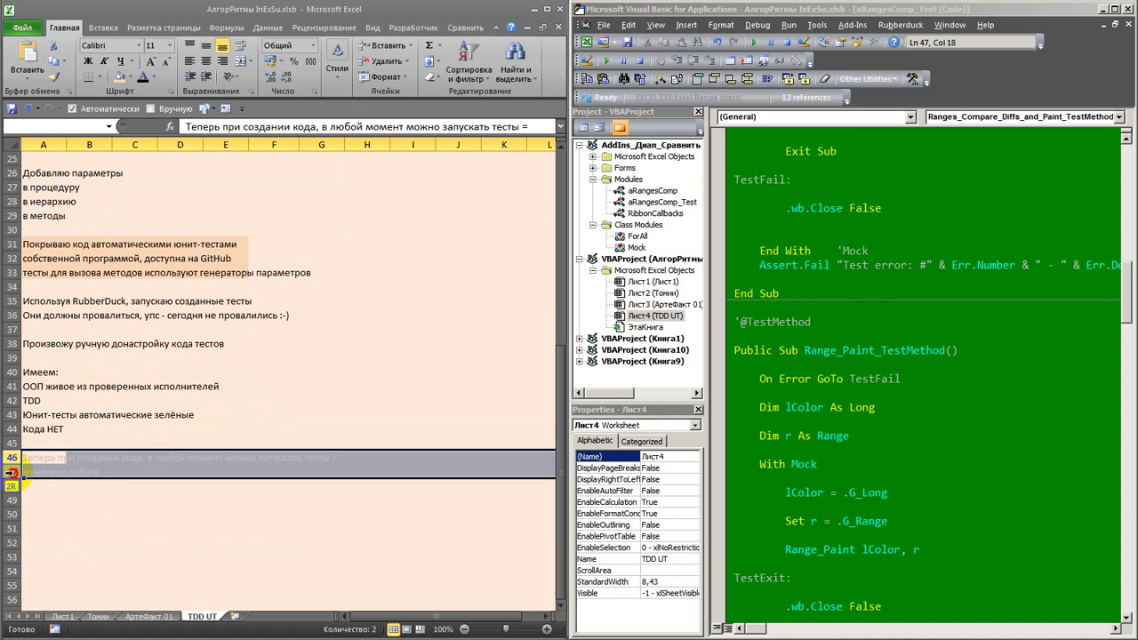
click(144, 78)
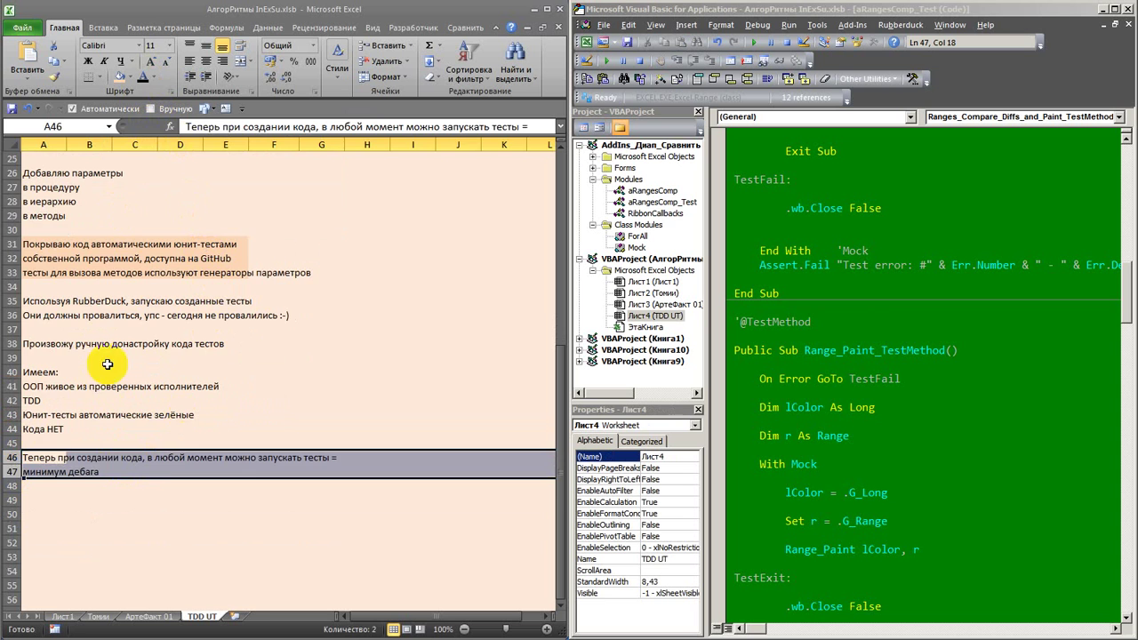
click(93, 390)
scroll(93, 393, up, 6)
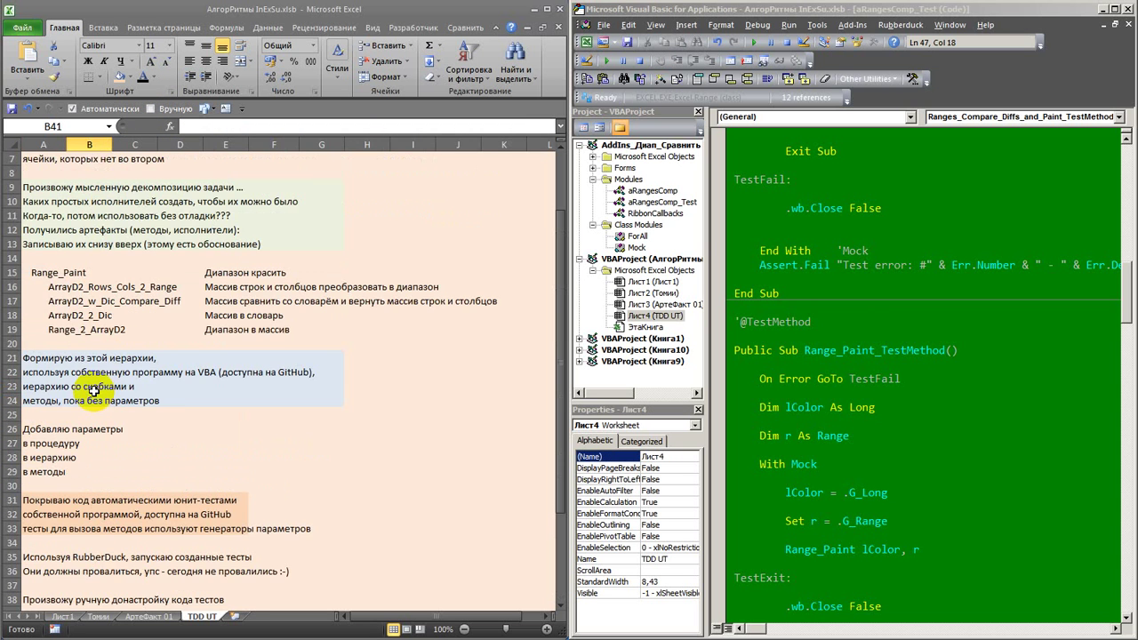
scroll(93, 389, up, 2)
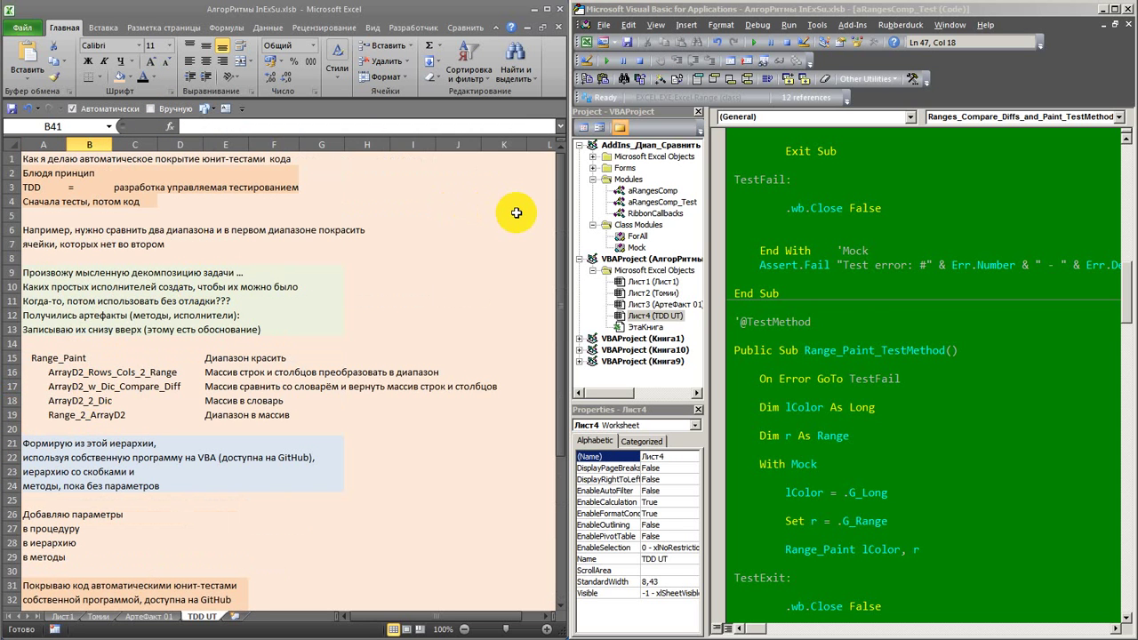